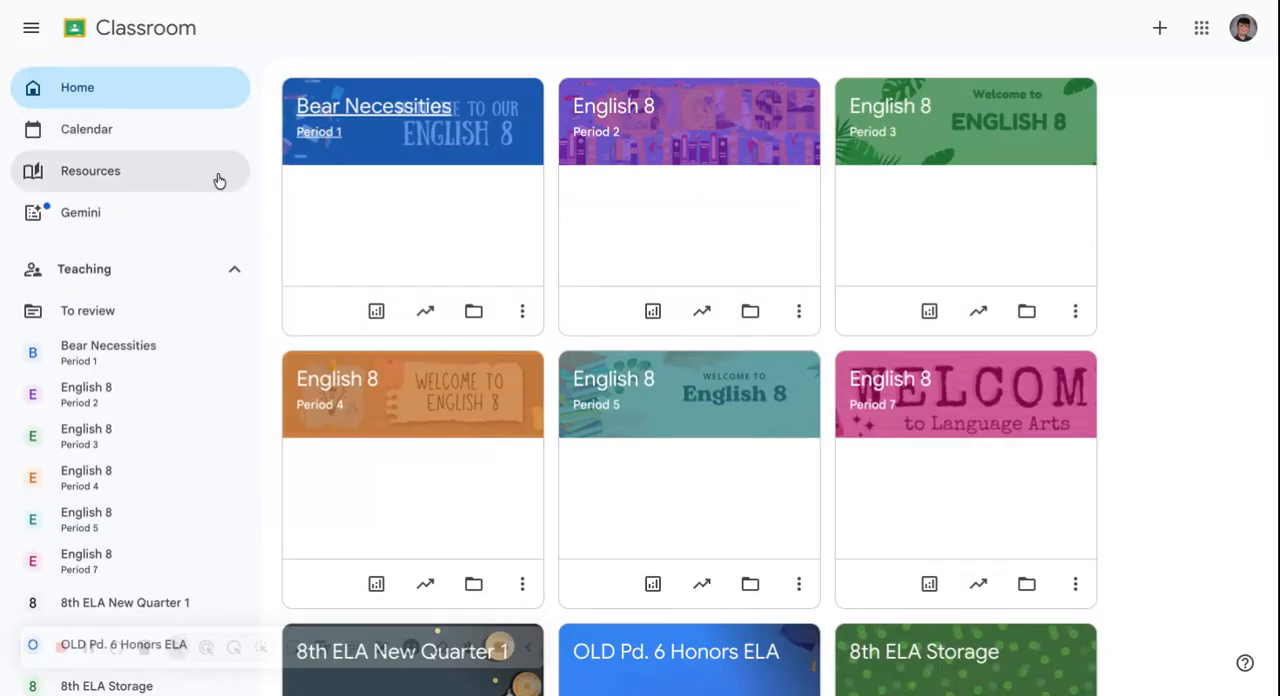
# - Open Gemini's Generate a quiz tool and set the target grade to 8 and the number of questions to 5
pyautogui.click(181, 227)
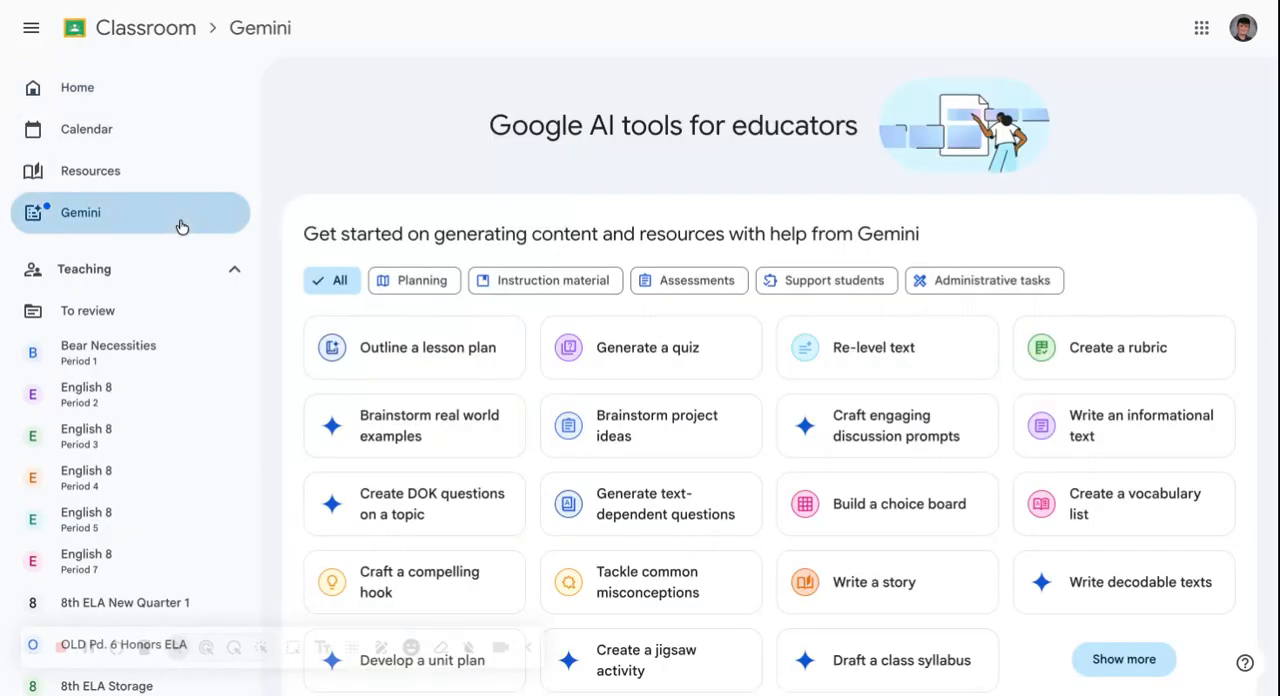
pyautogui.click(628, 350)
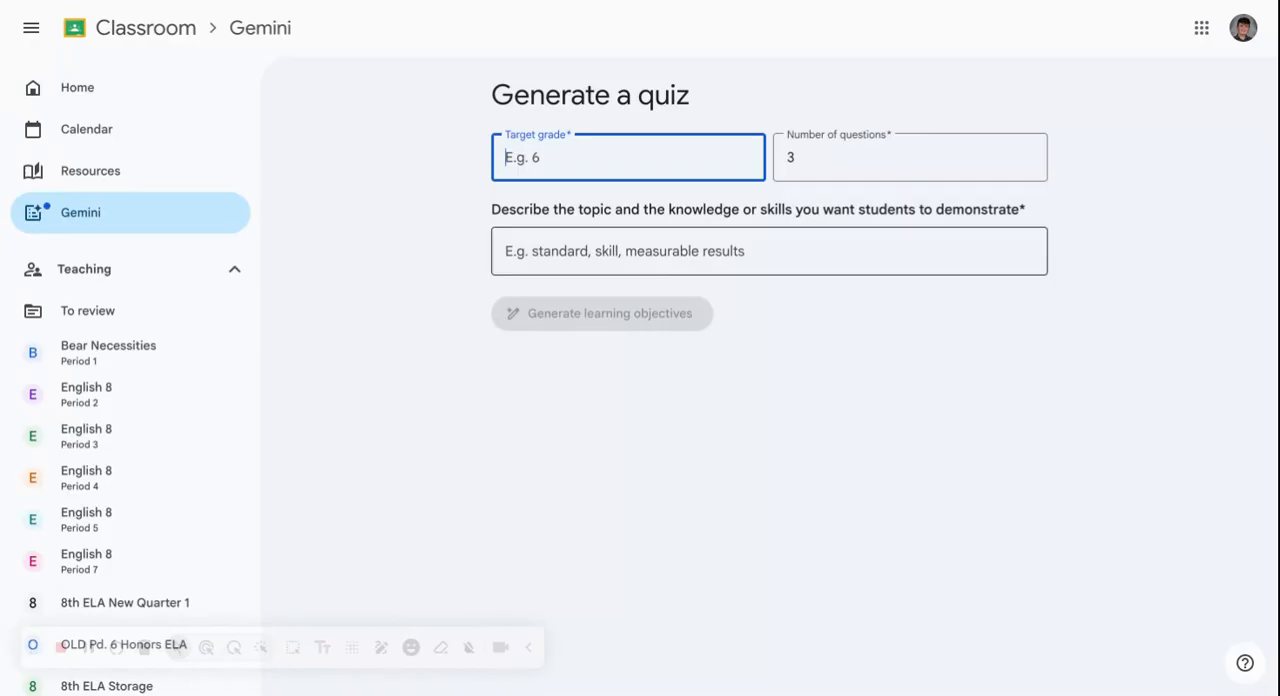
pyautogui.write('8')
pyautogui.press('Tab')
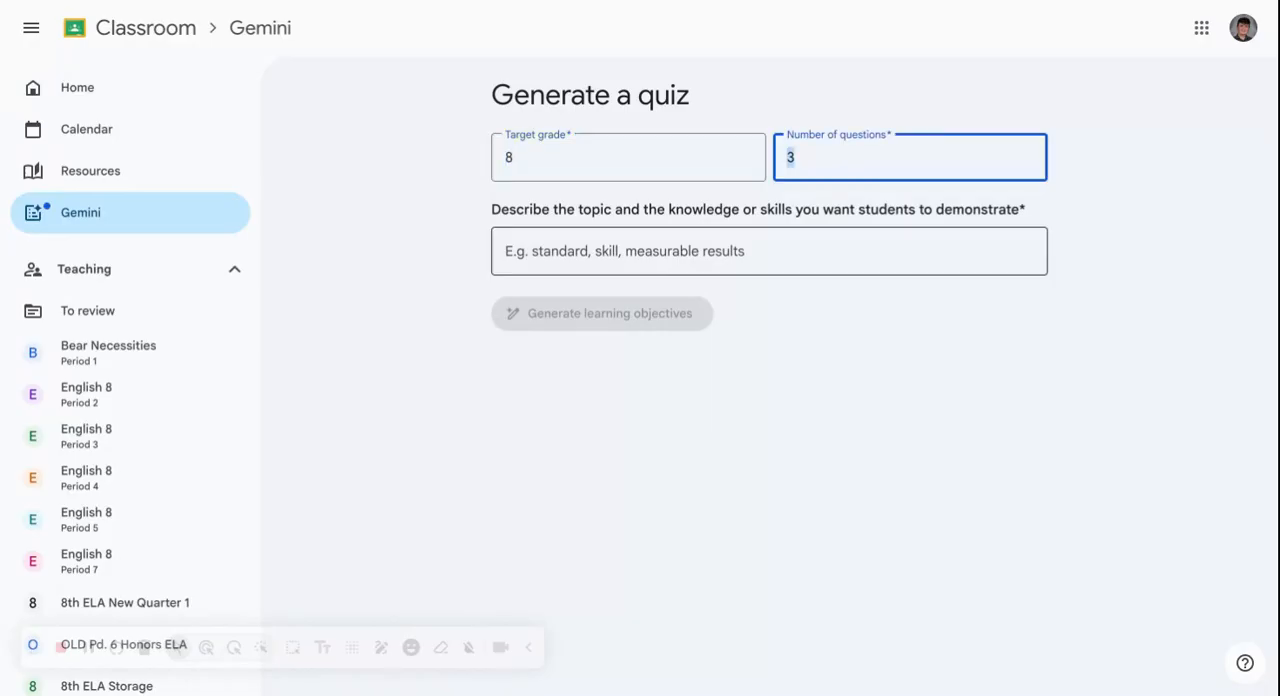
pyautogui.write('5')
pyautogui.press('Tab')
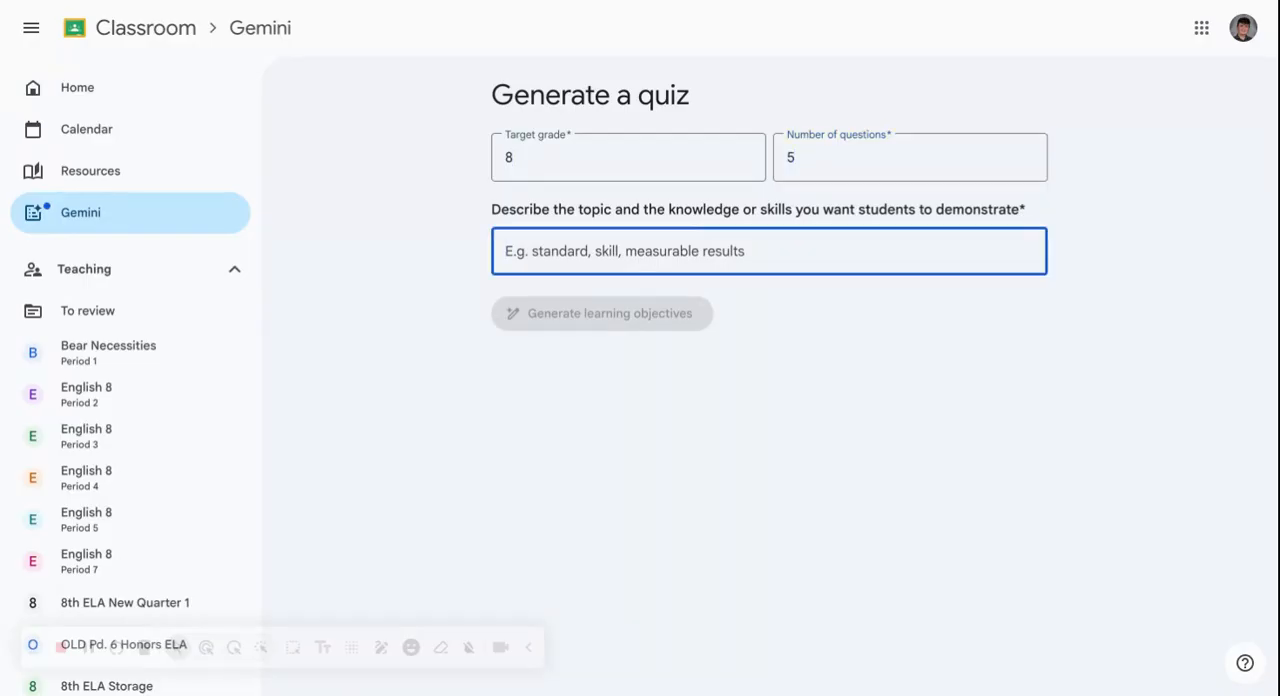
# - Paste standard 8.RC.2 on analyzing theme or central idea as the quiz topic and generate learning objectives from it
pyautogui.hotkey('ctrl', 'v')
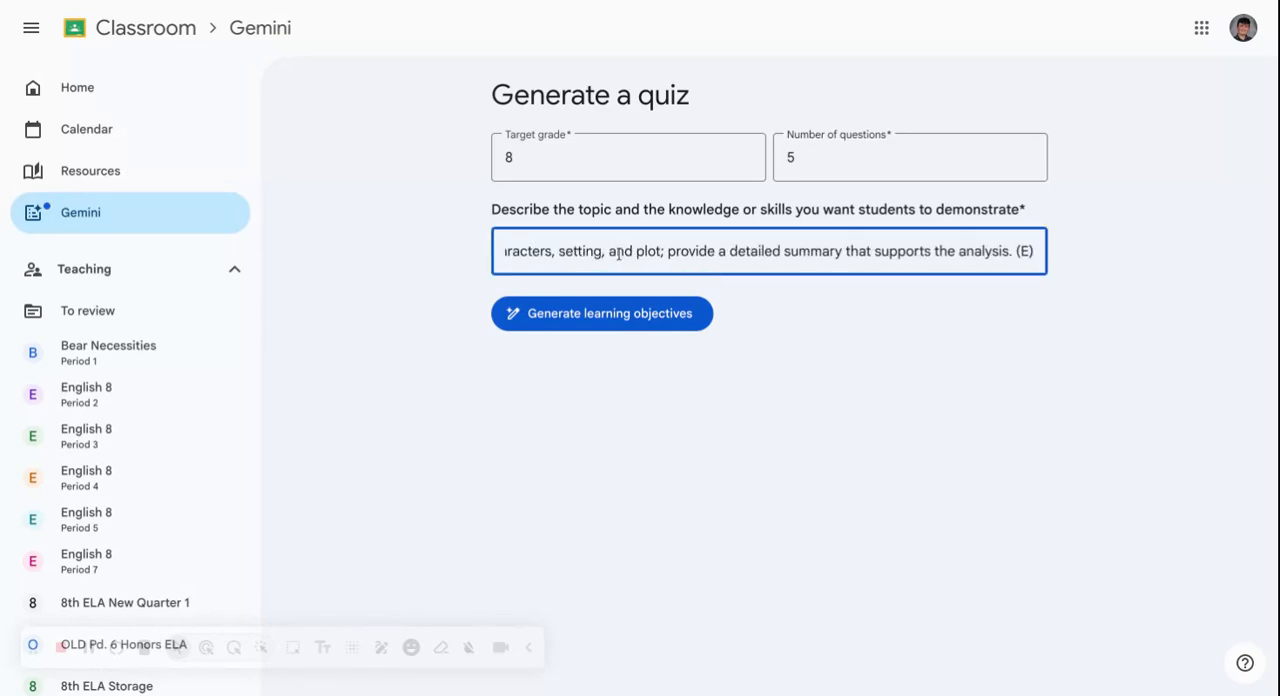
pyautogui.click(886, 336)
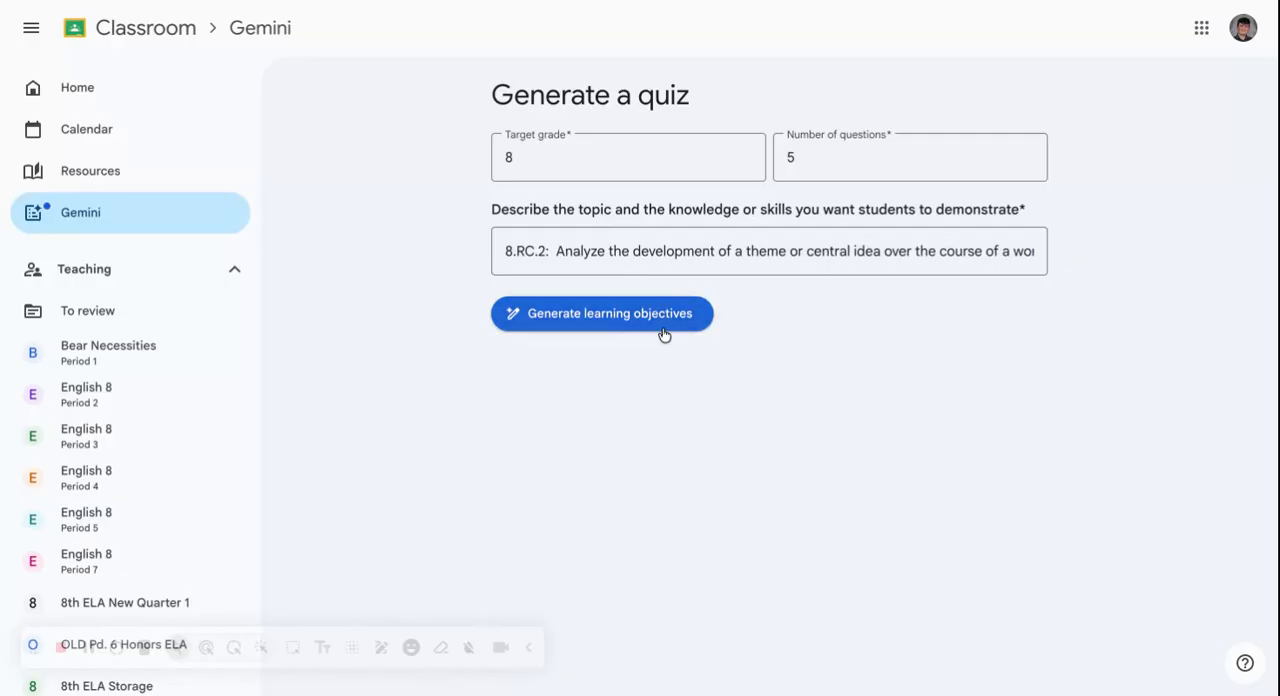
pyautogui.click(600, 336)
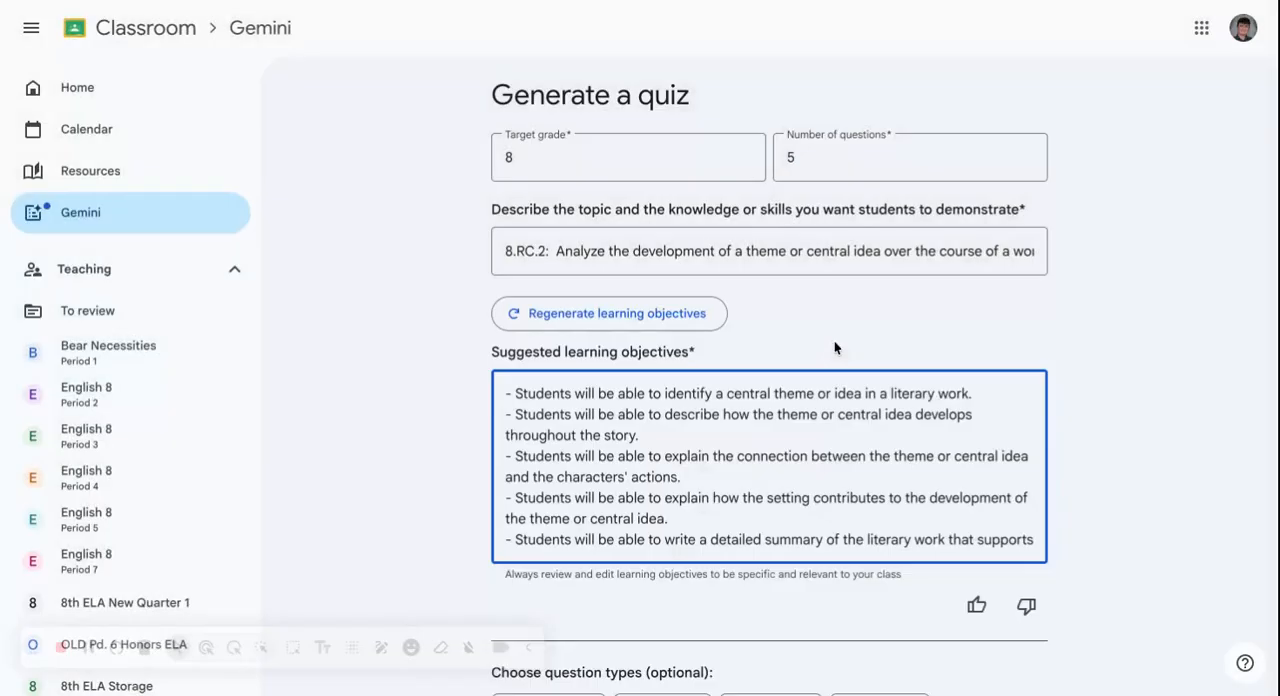
# - Choose the Multiple choice and Short answer question types and generate the quiz questions from the suggested learning objectives
pyautogui.scroll(-1, 743, 405)
pyautogui.scroll(1, 743, 407)
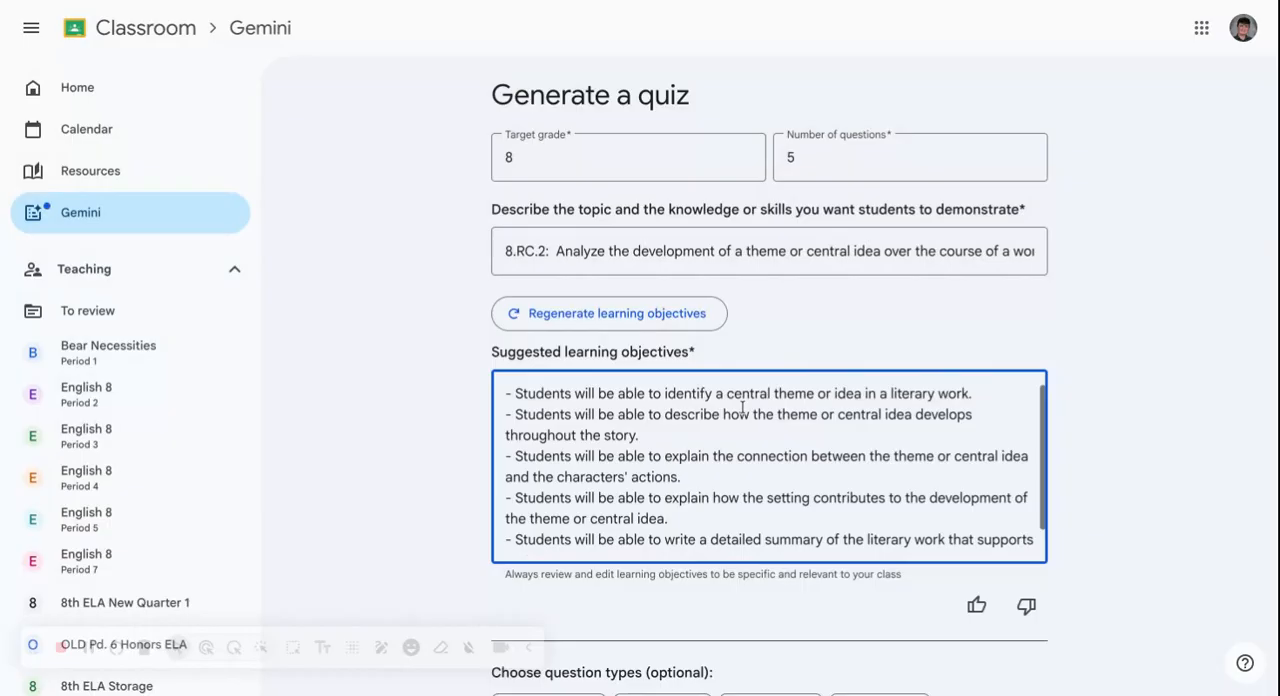
pyautogui.scroll(-1, 303, 462)
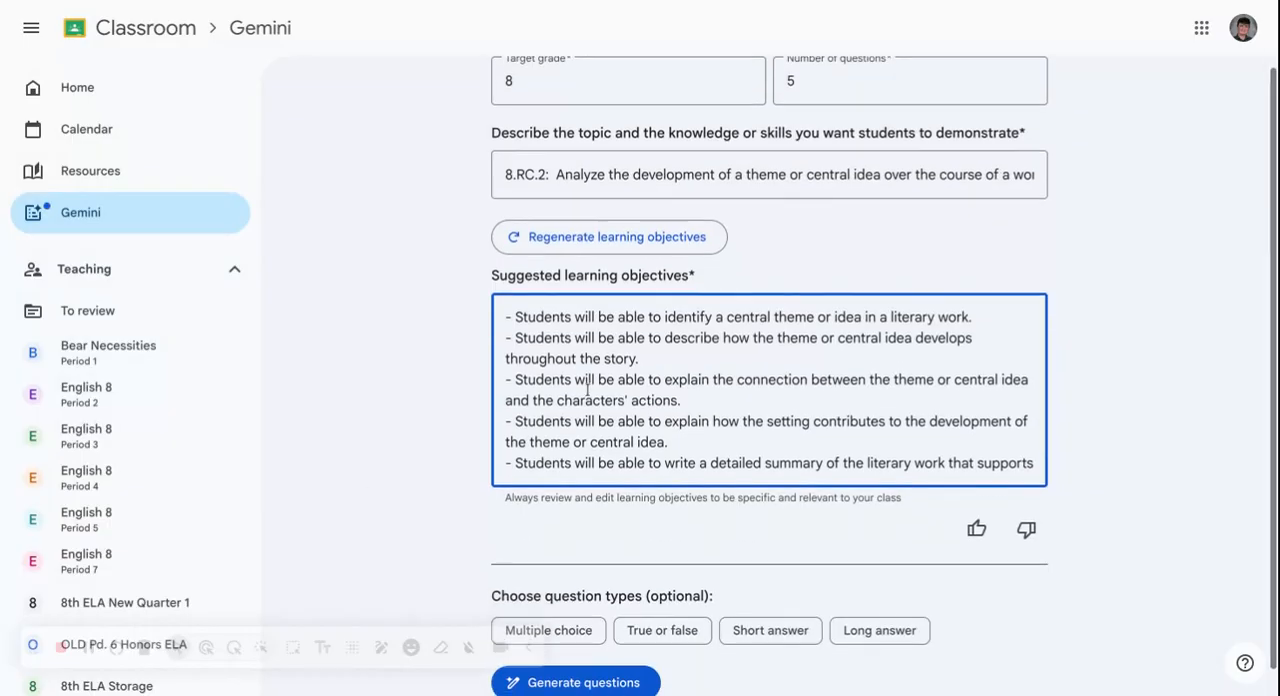
pyautogui.scroll(-1, 640, 355)
pyautogui.scroll(1, 641, 350)
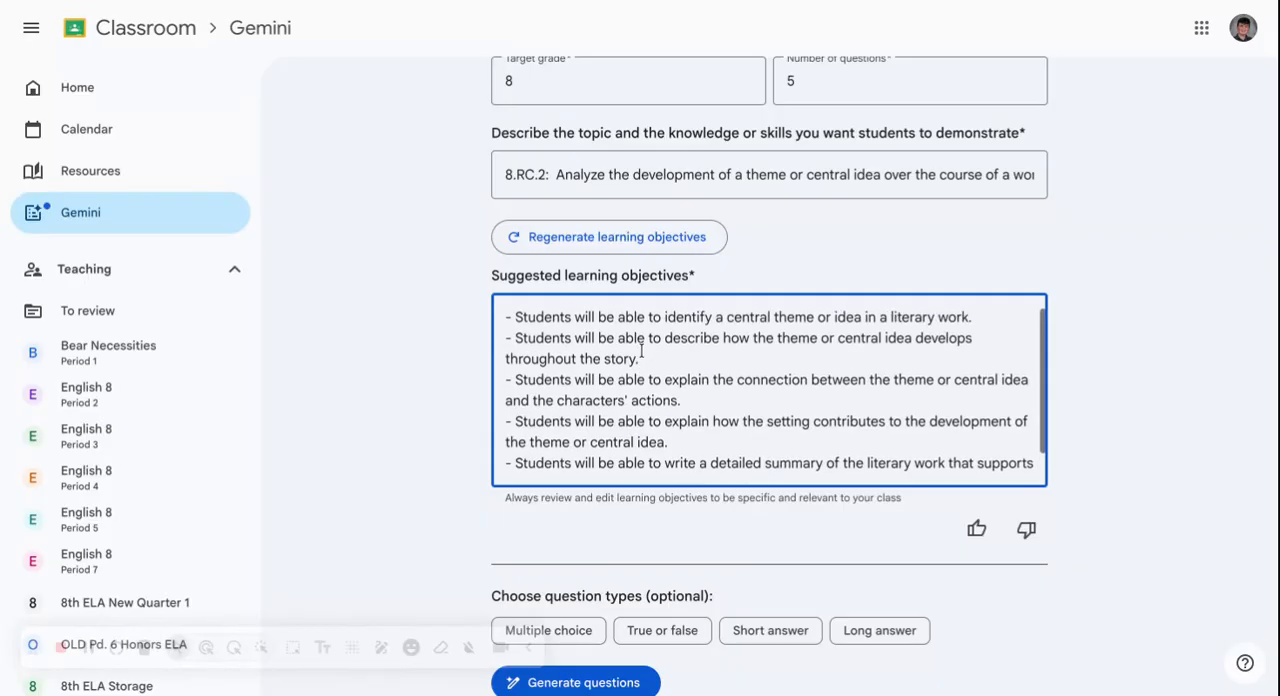
pyautogui.scroll(-1, 543, 485)
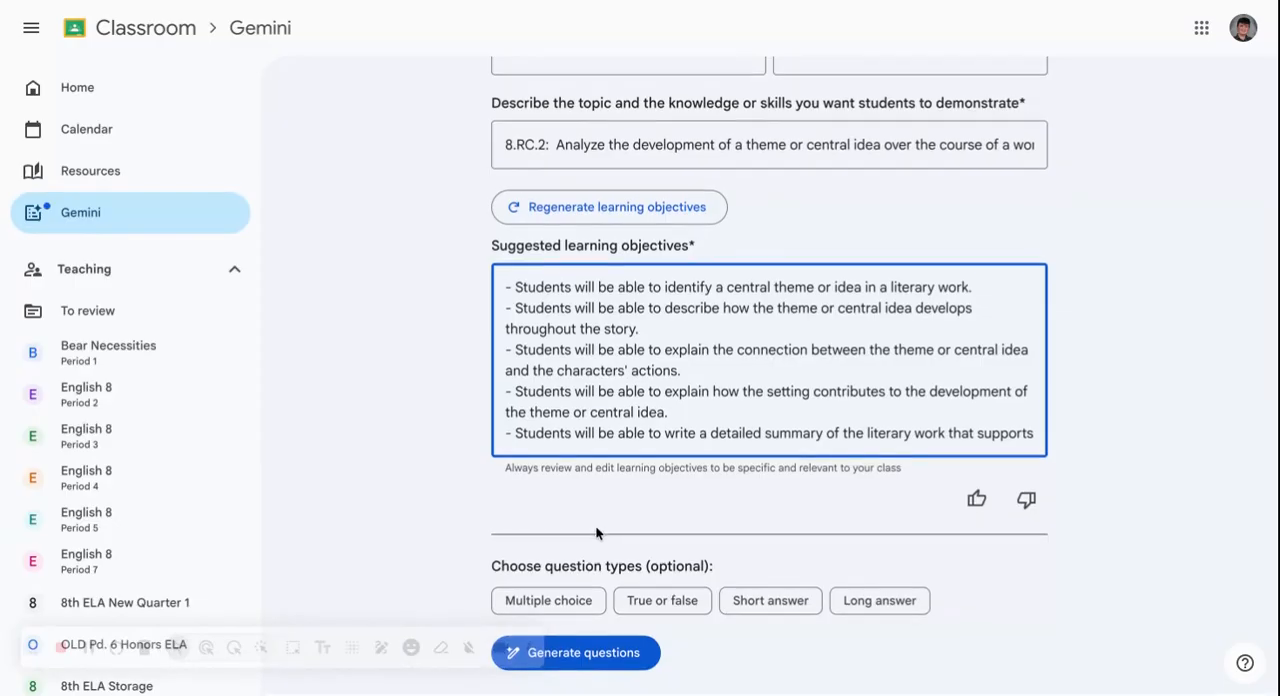
pyautogui.scroll(-1, 556, 407)
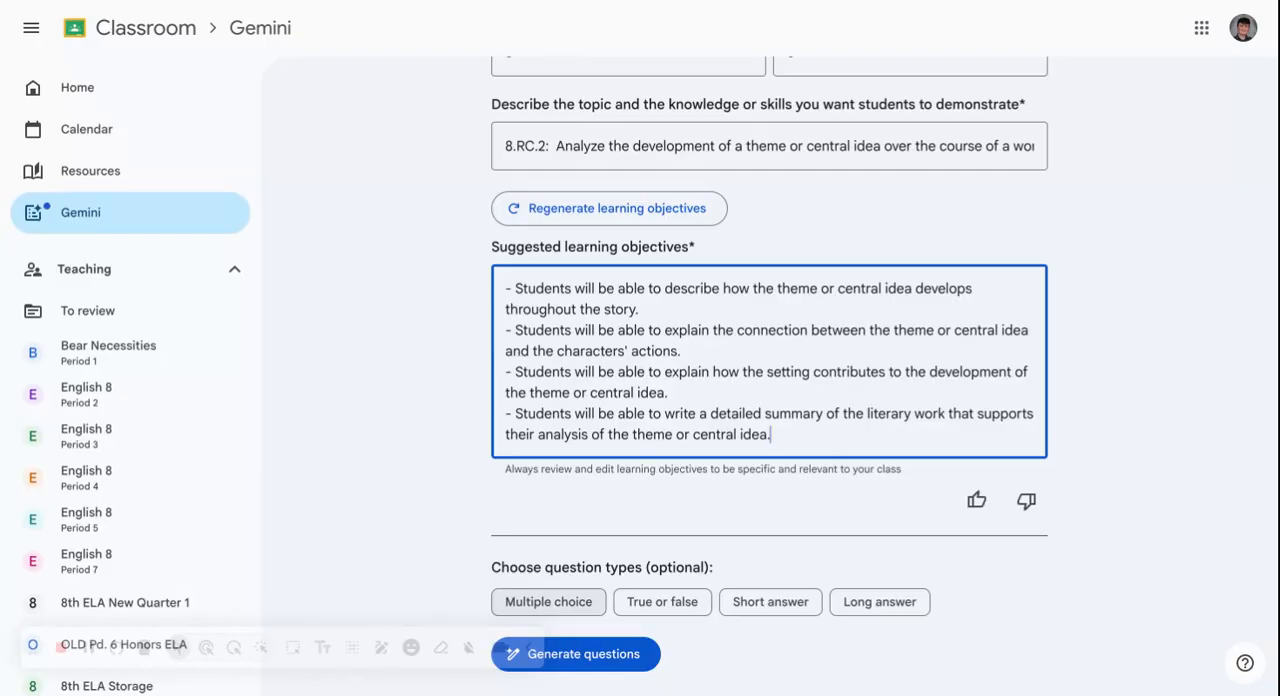
pyautogui.click(590, 604)
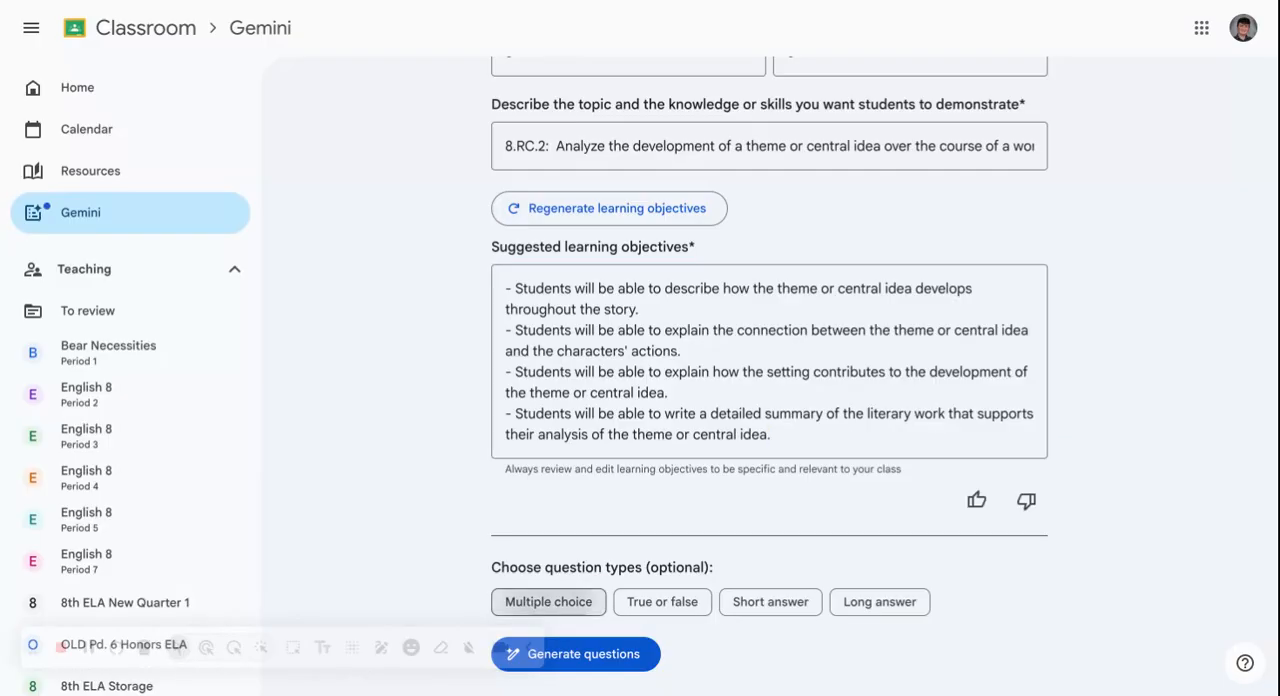
pyautogui.click(796, 602)
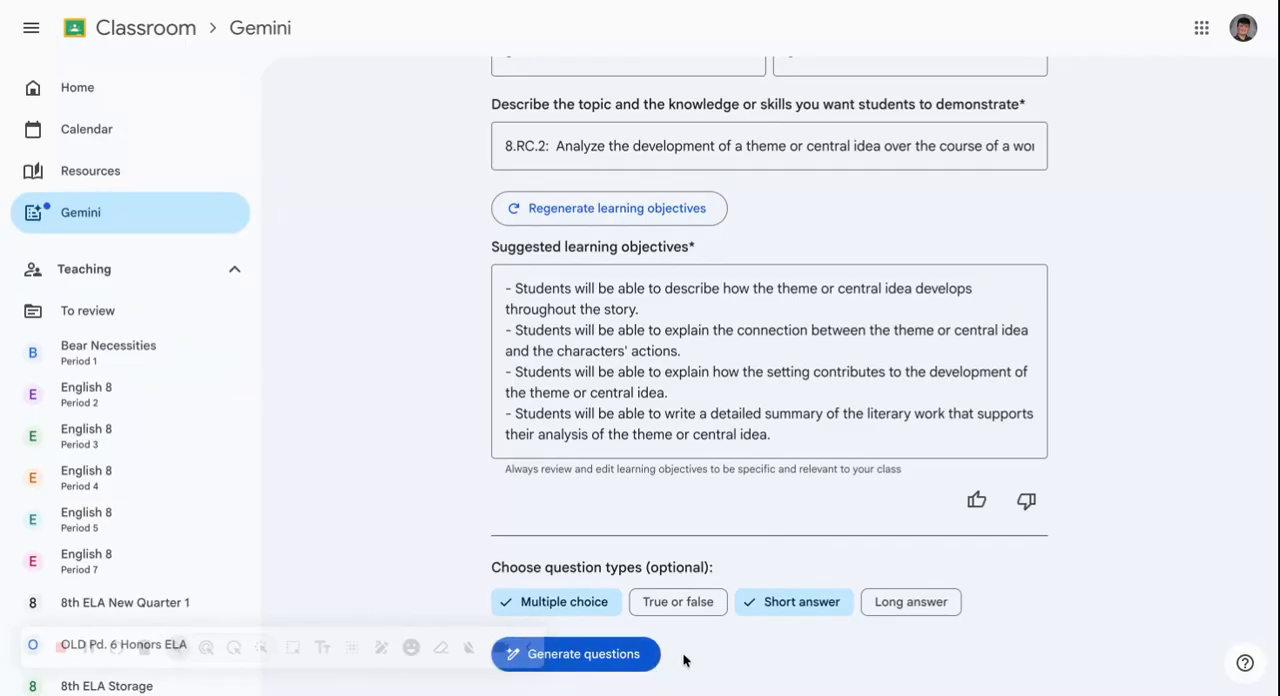
pyautogui.click(644, 664)
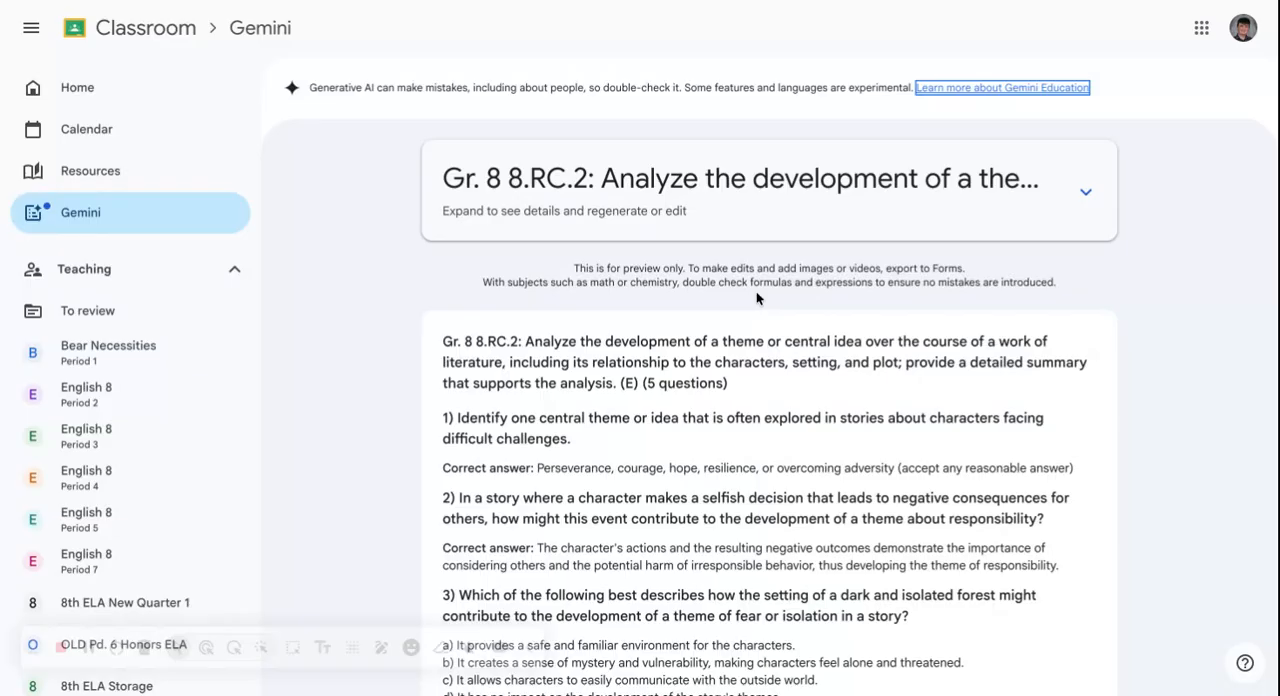
# - Review the five generated quiz questions with their correct answers, the export option and the suggested modifications below them
pyautogui.scroll(-3, 770, 400)
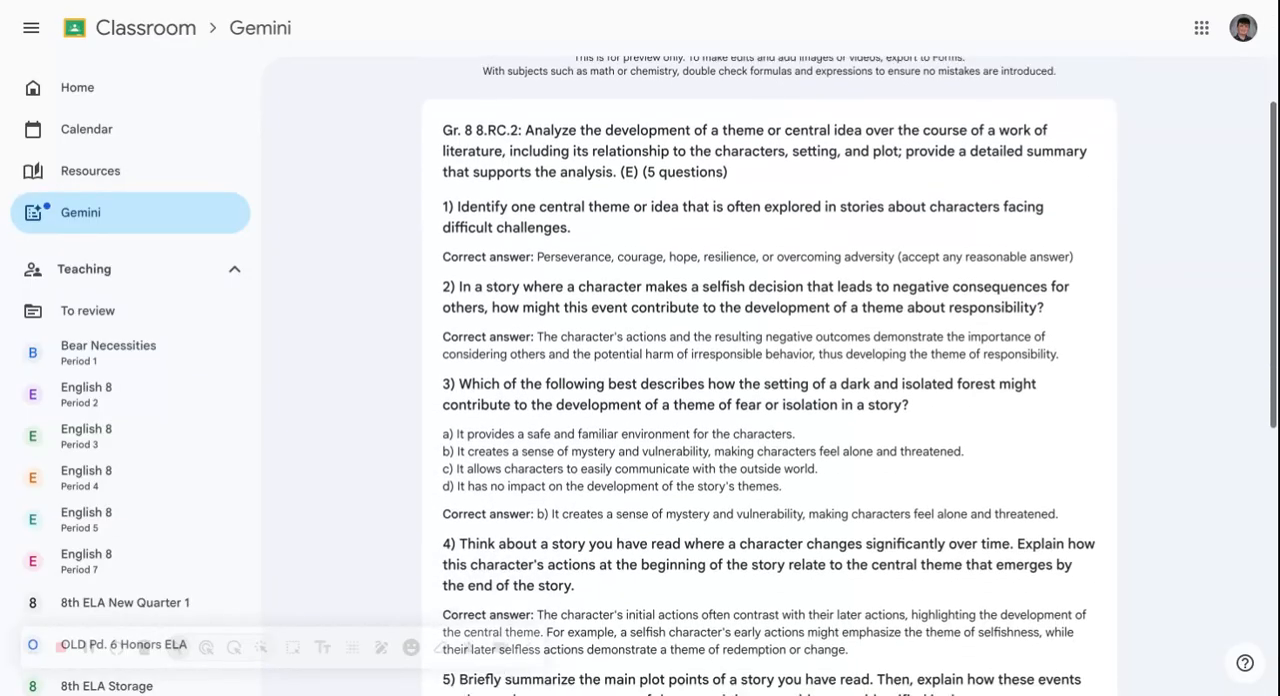
pyautogui.scroll(-2, 770, 400)
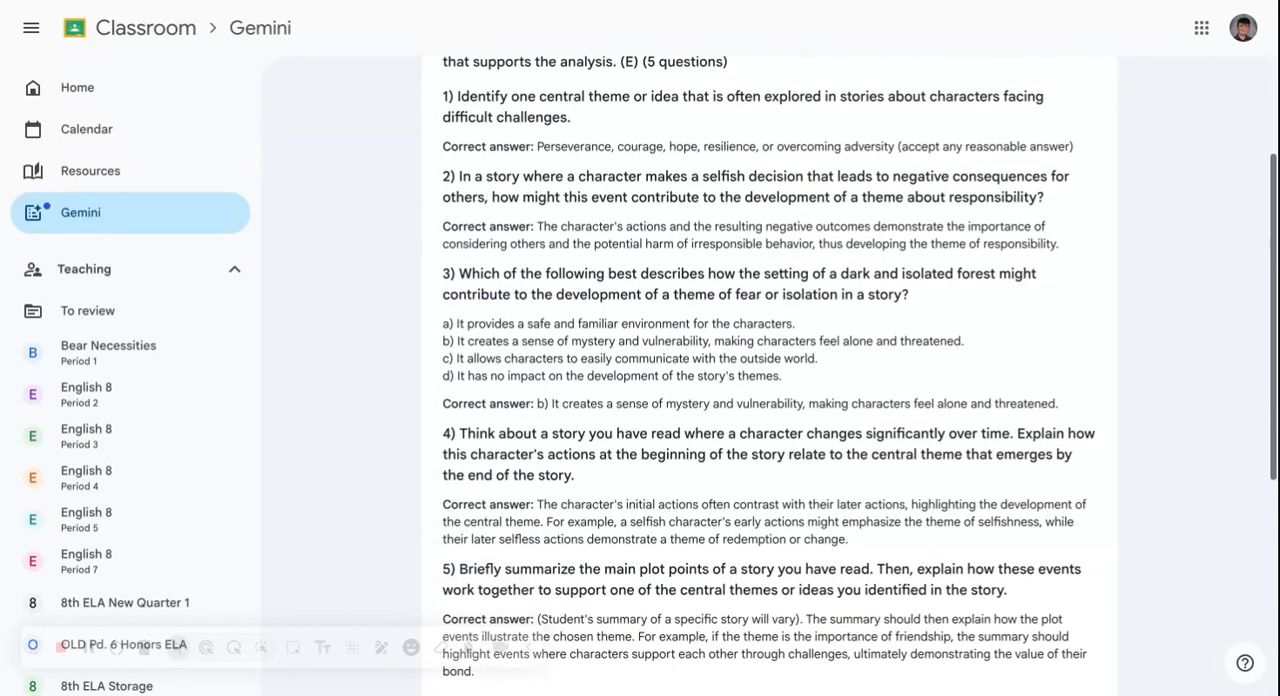
pyautogui.scroll(1, 770, 400)
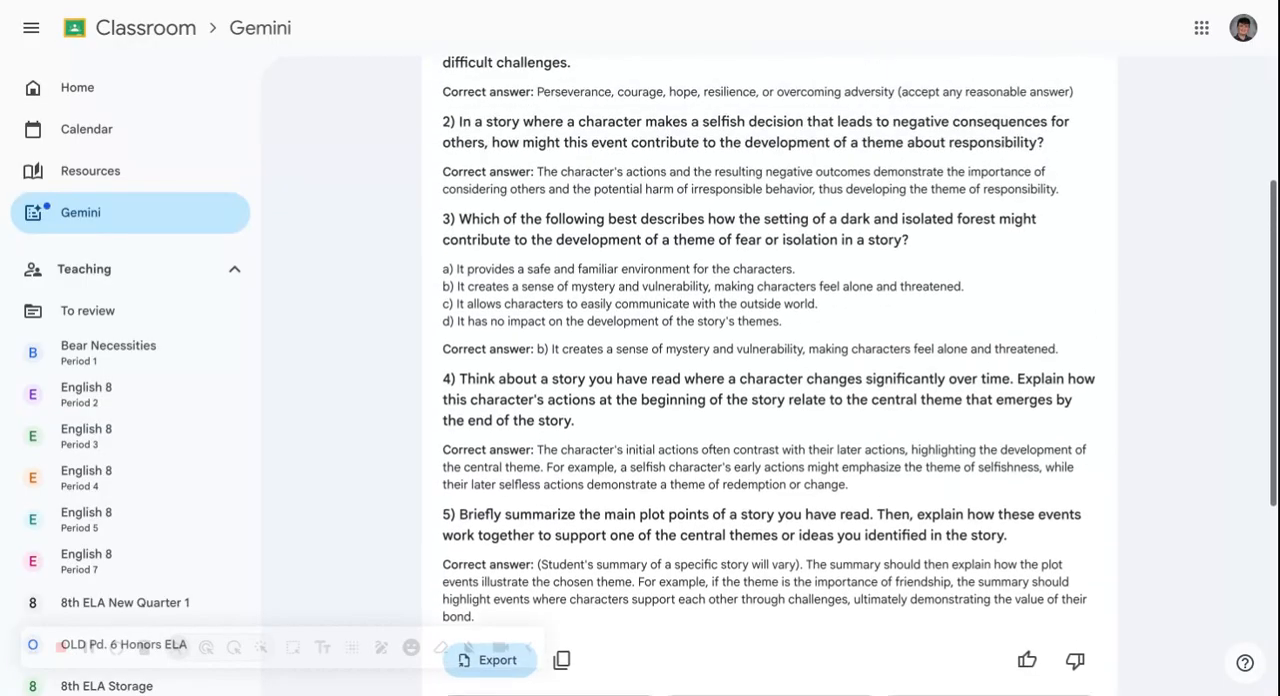
pyautogui.scroll(-1, 770, 400)
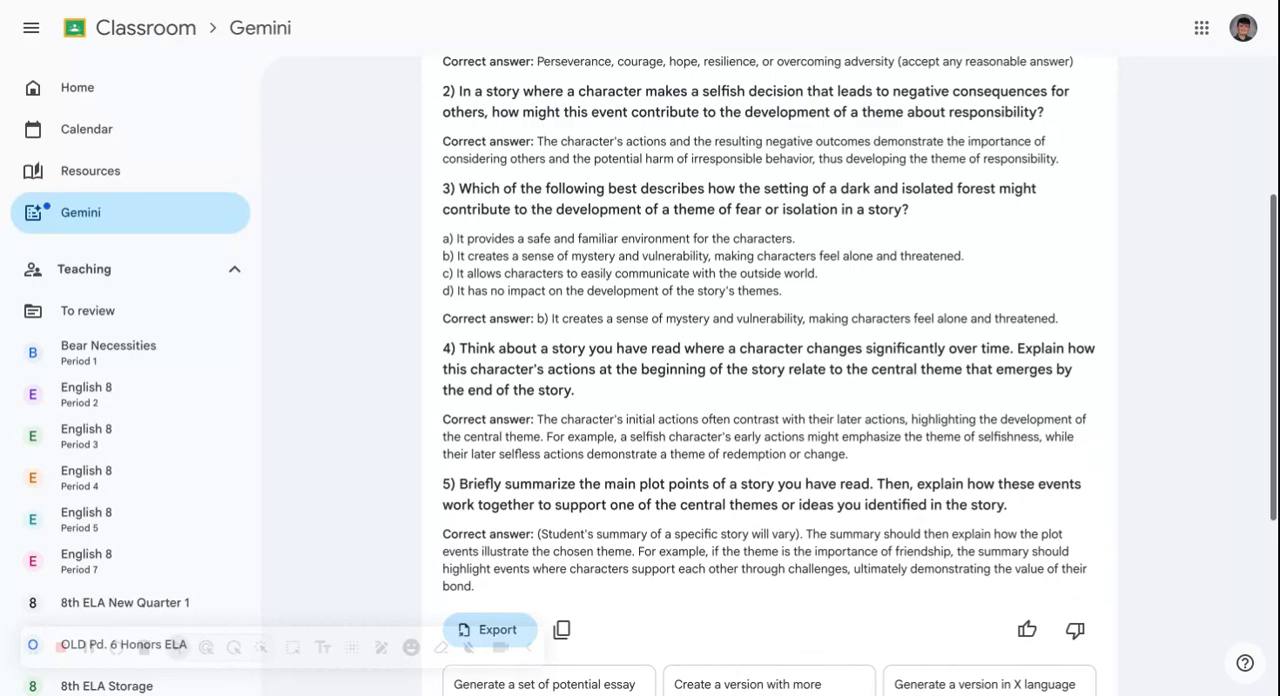
pyautogui.scroll(1, 770, 400)
pyautogui.scroll(2, 770, 400)
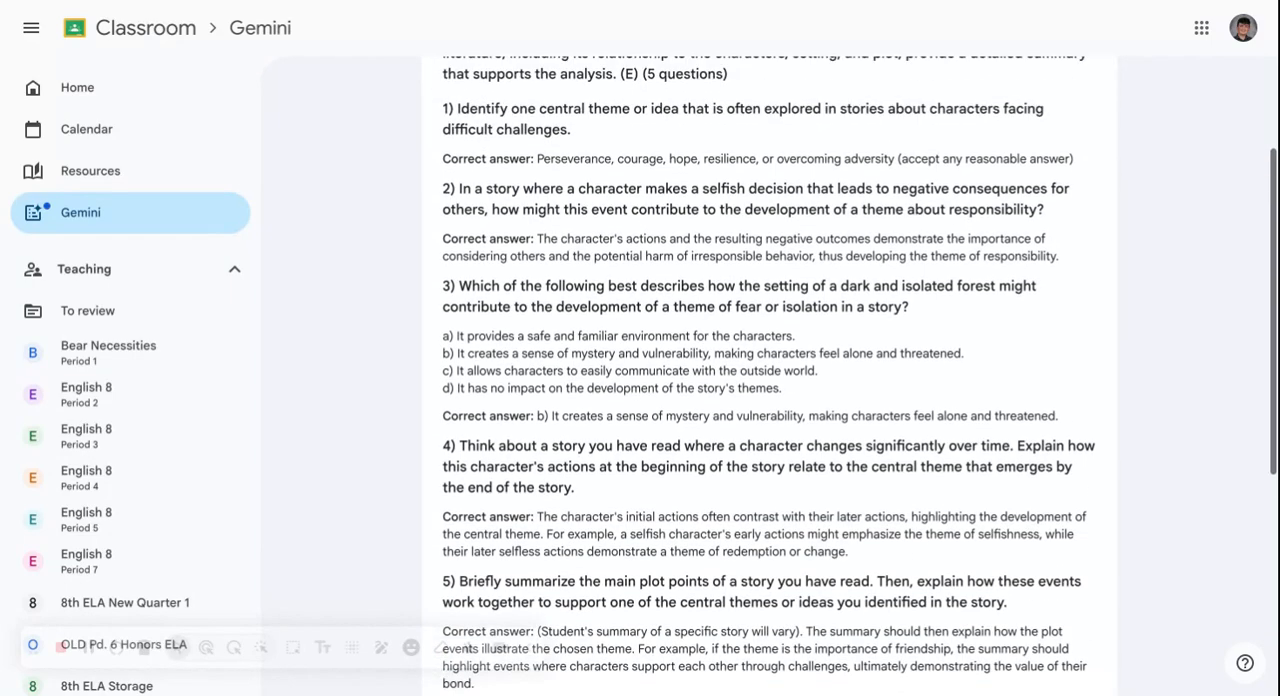
pyautogui.scroll(-3, 770, 400)
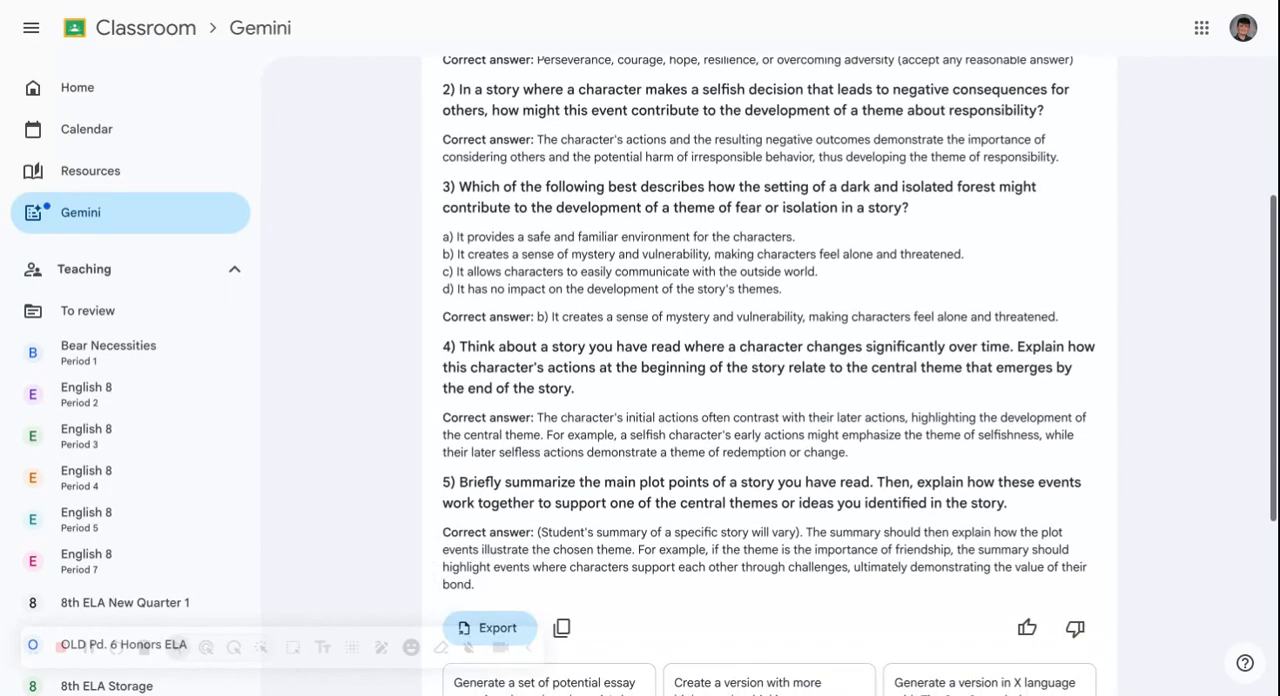
pyautogui.scroll(-3, 770, 400)
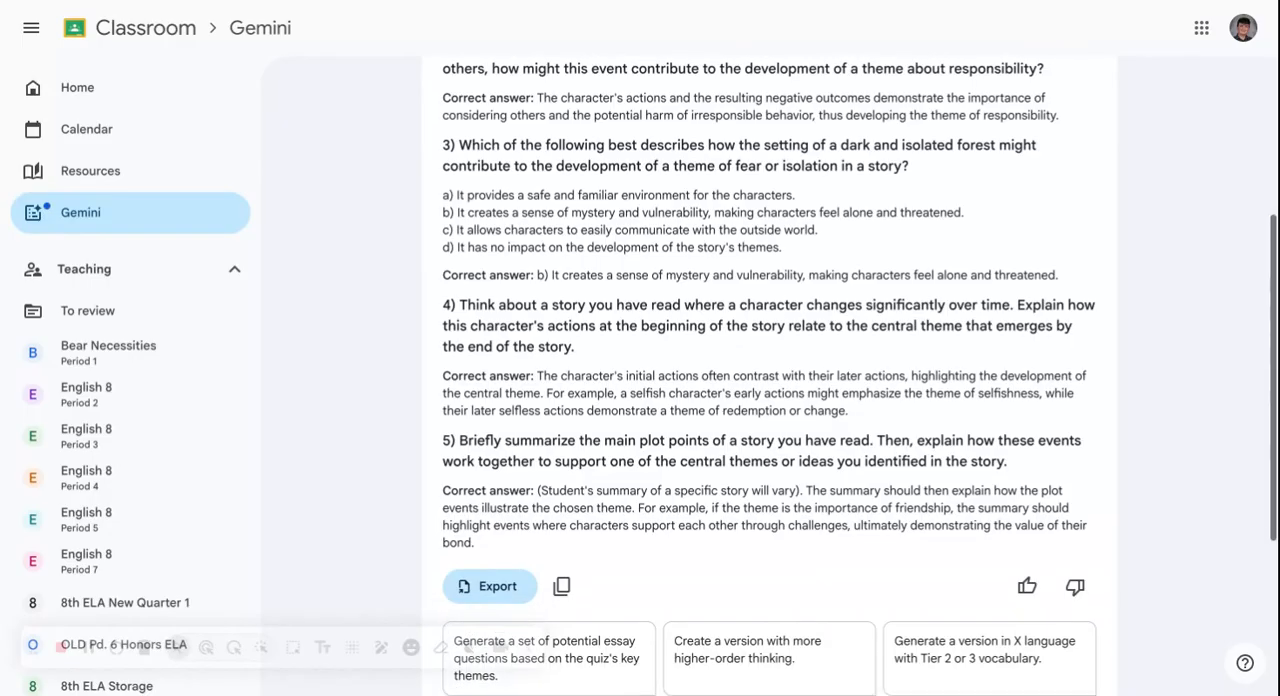
pyautogui.scroll(-4, 770, 400)
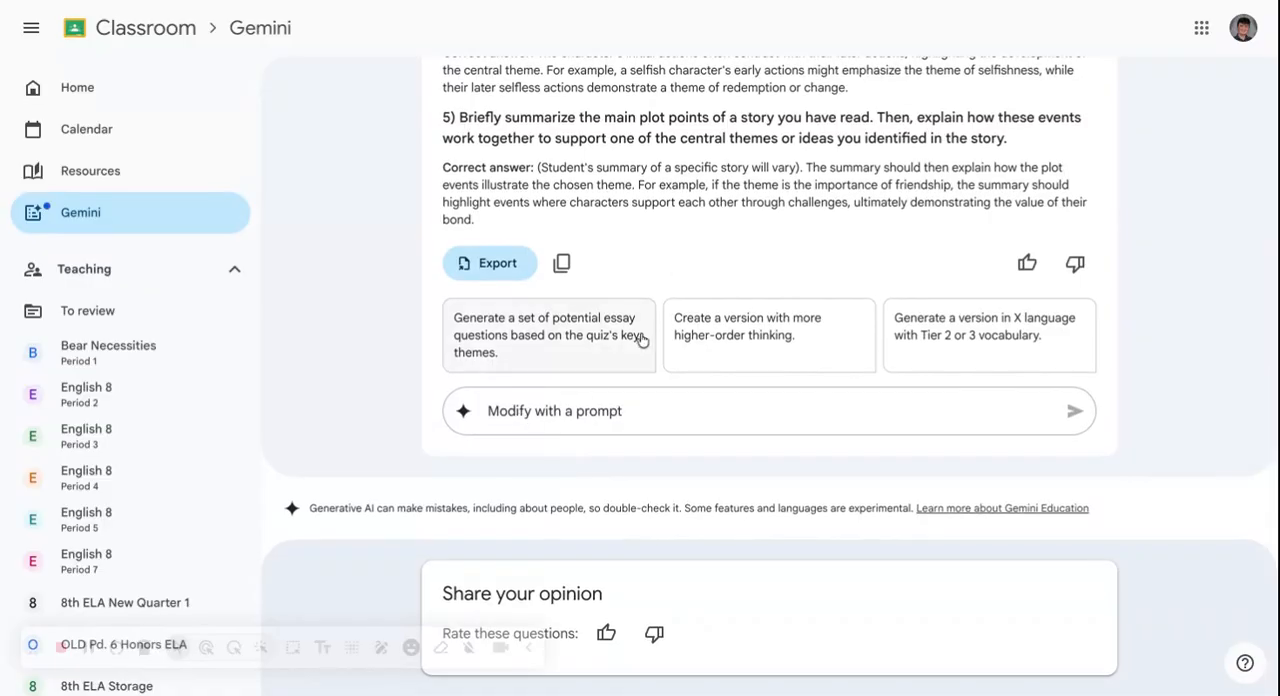
pyautogui.scroll(1, 650, 320)
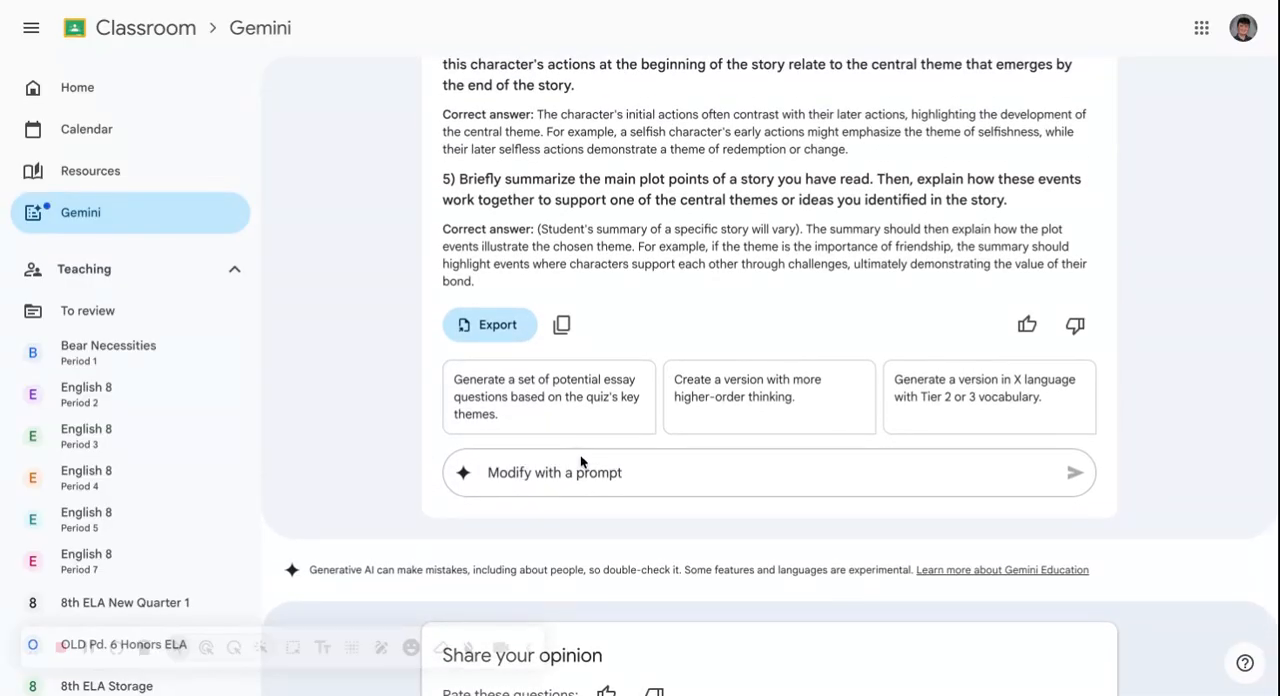
pyautogui.click(582, 485)
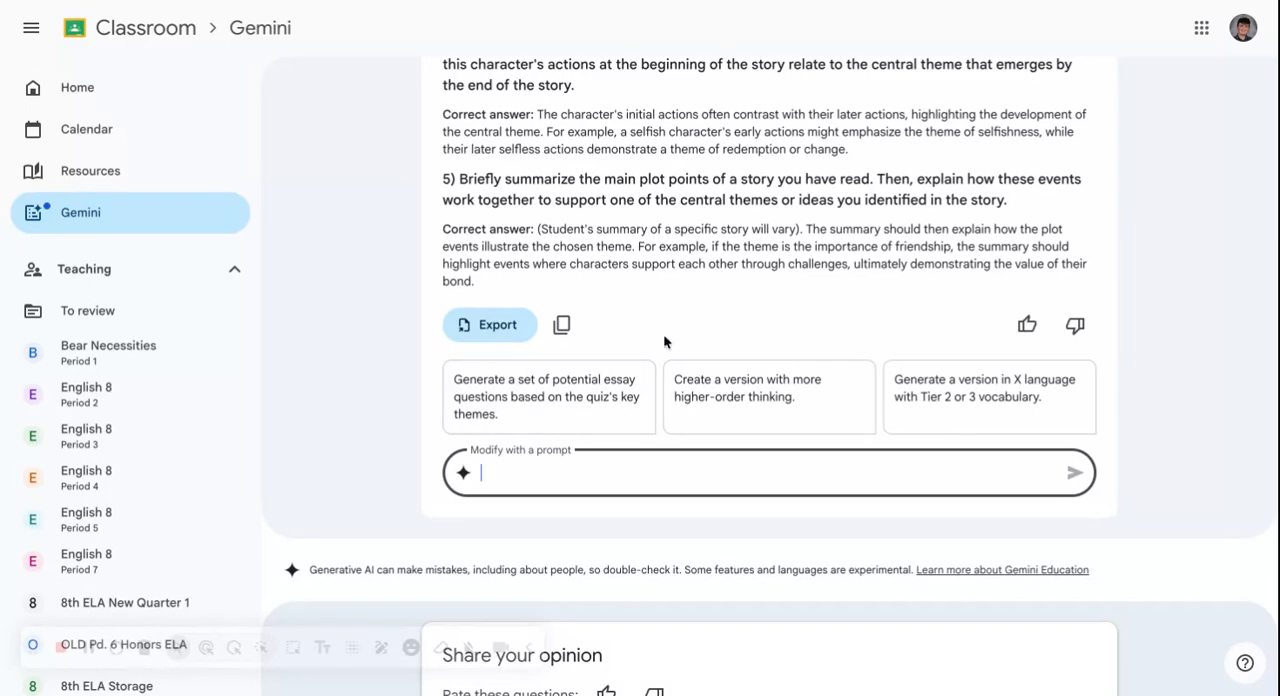
pyautogui.click(892, 4)
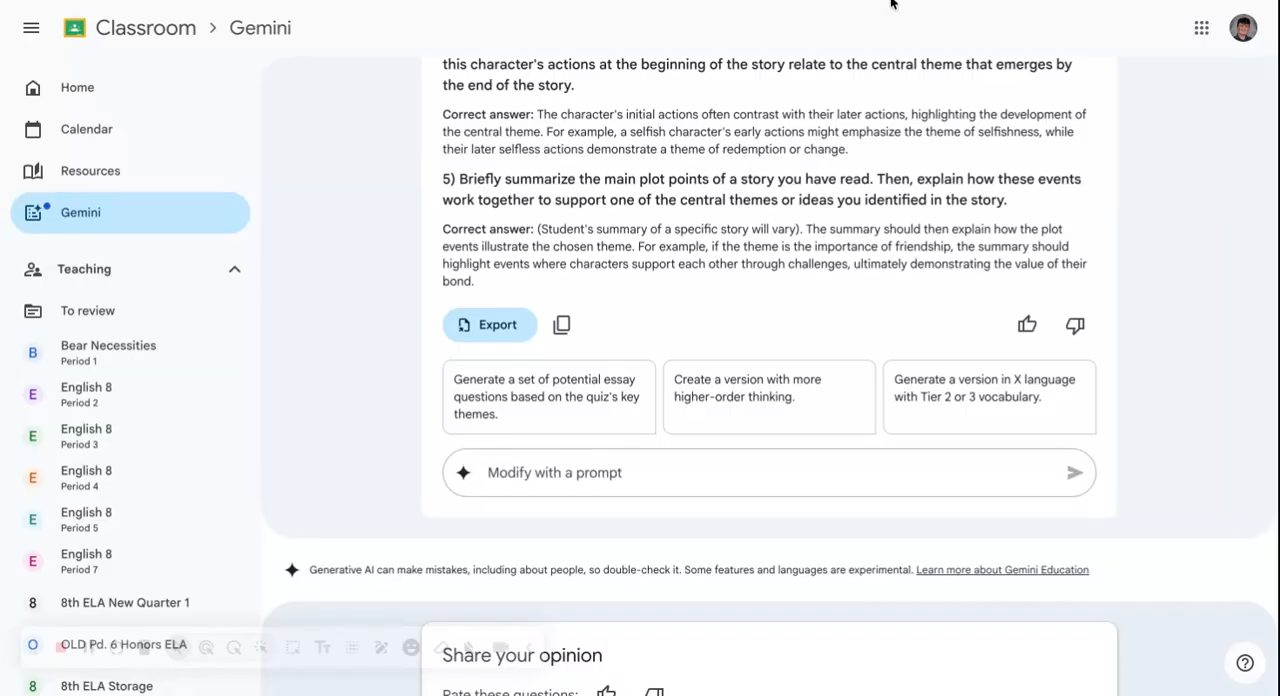
pyautogui.click(640, 473)
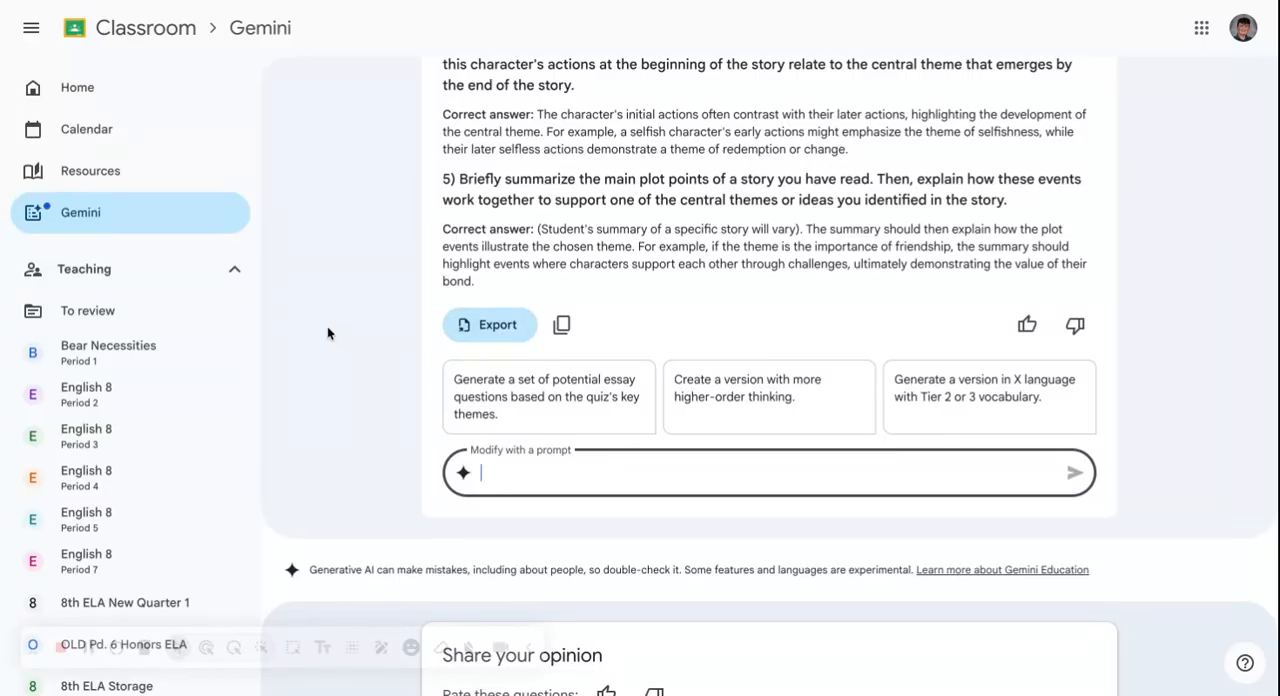
# - Export the generated quiz to Google Forms
pyautogui.scroll(2, 327, 330)
pyautogui.scroll(-1, 327, 327)
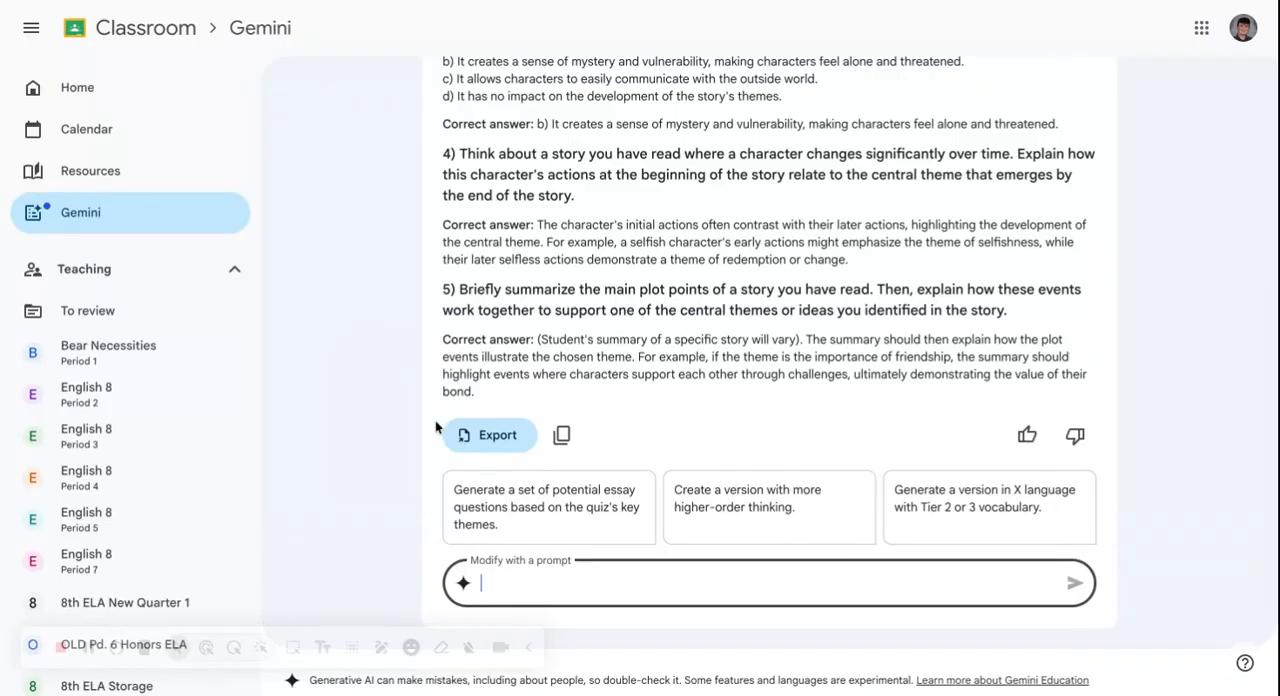
pyautogui.click(487, 457)
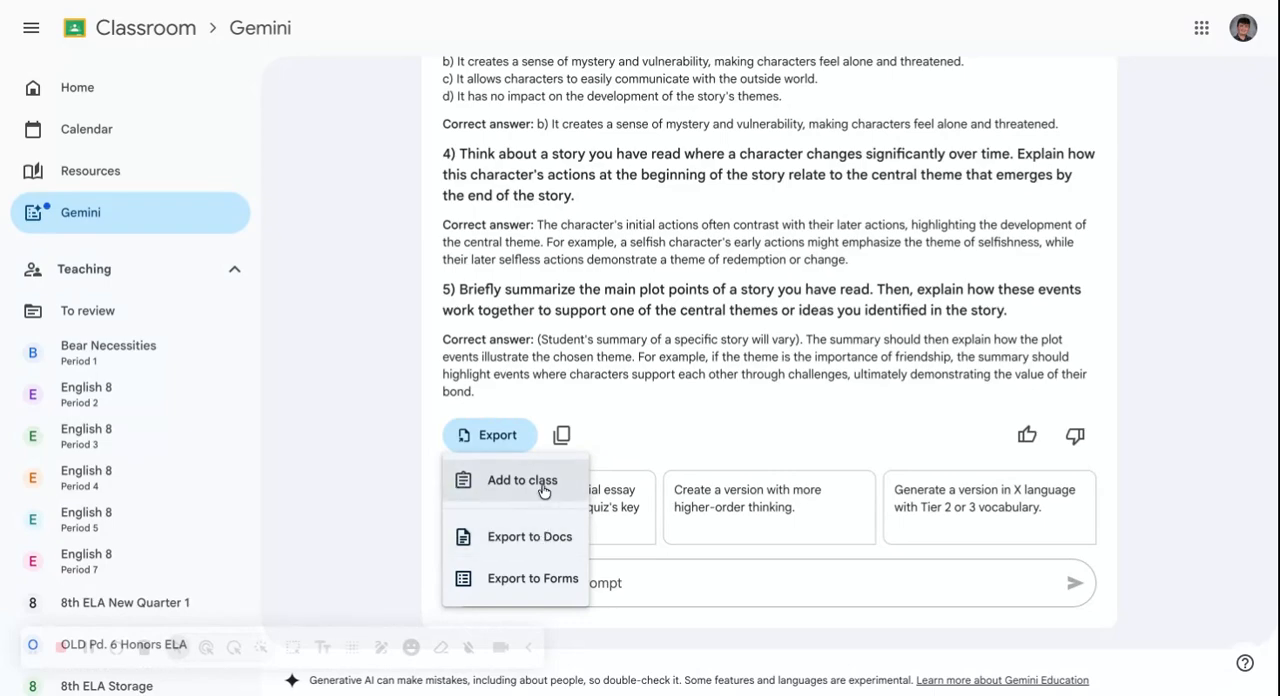
pyautogui.click(532, 579)
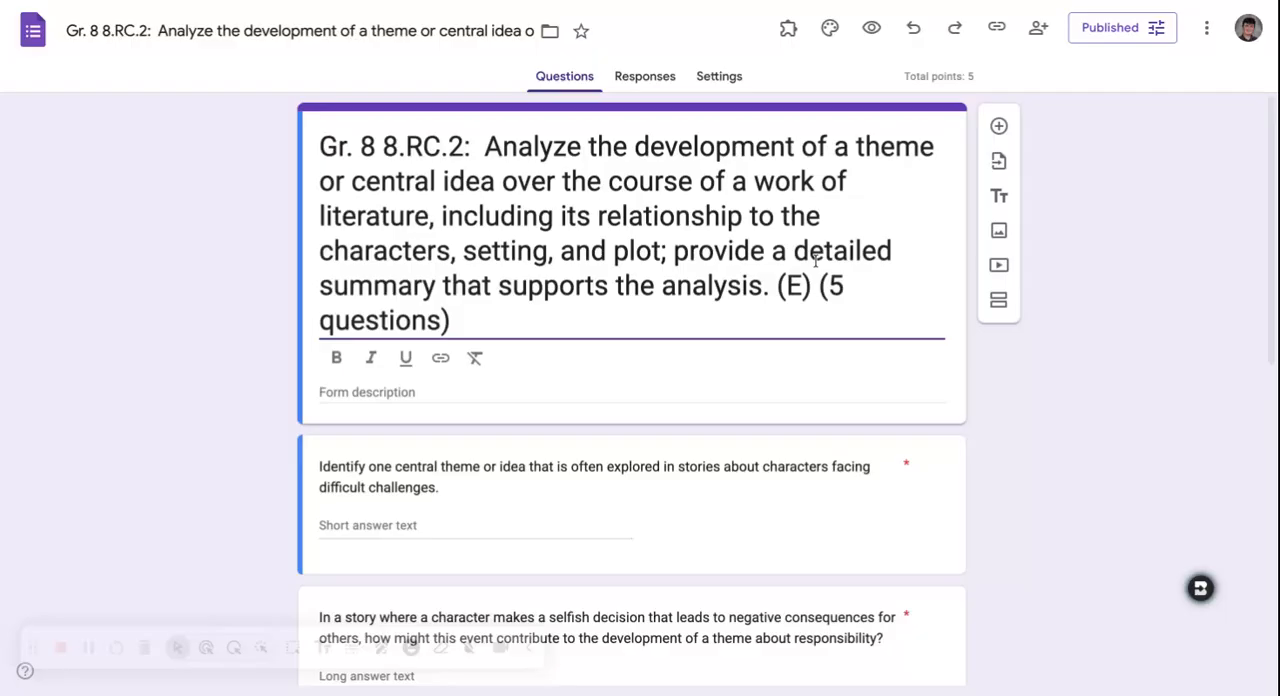
# - Review the questions in the exported Google Form and inspect the marked answer of the multiple-choice question about the dark forest setting
pyautogui.scroll(-2, 814, 260)
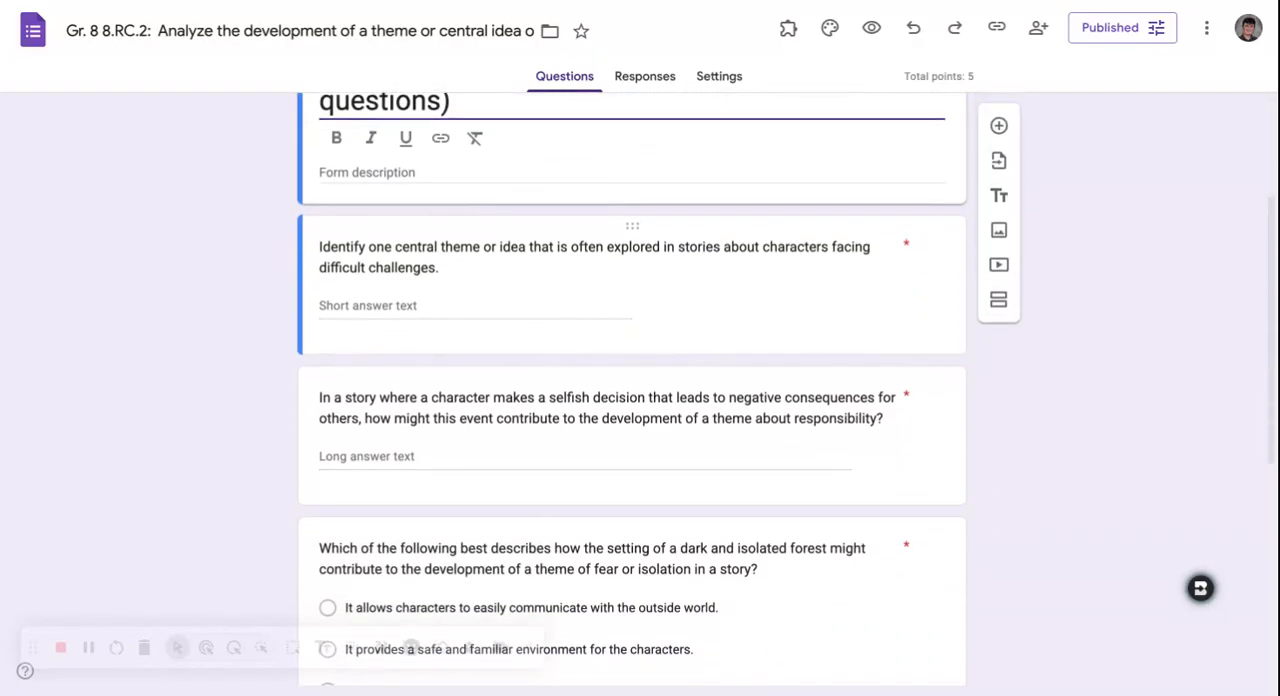
pyautogui.scroll(-5, 632, 390)
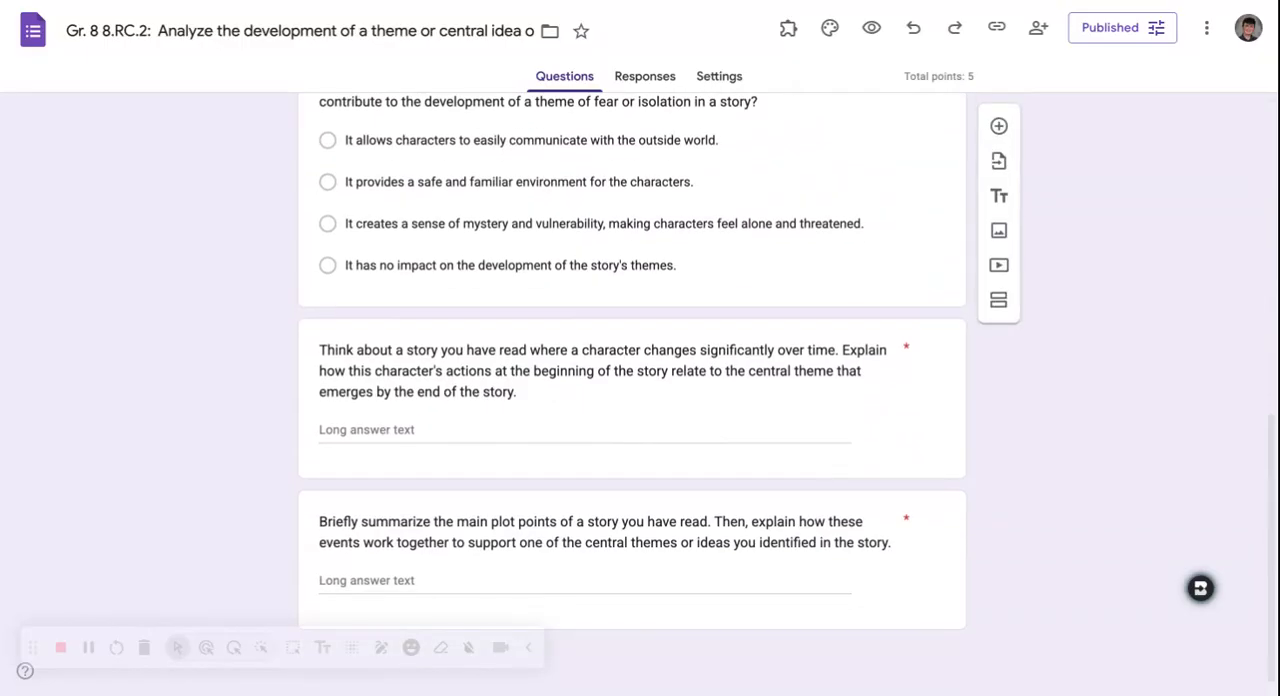
pyautogui.click(671, 223)
pyautogui.click(225, 292)
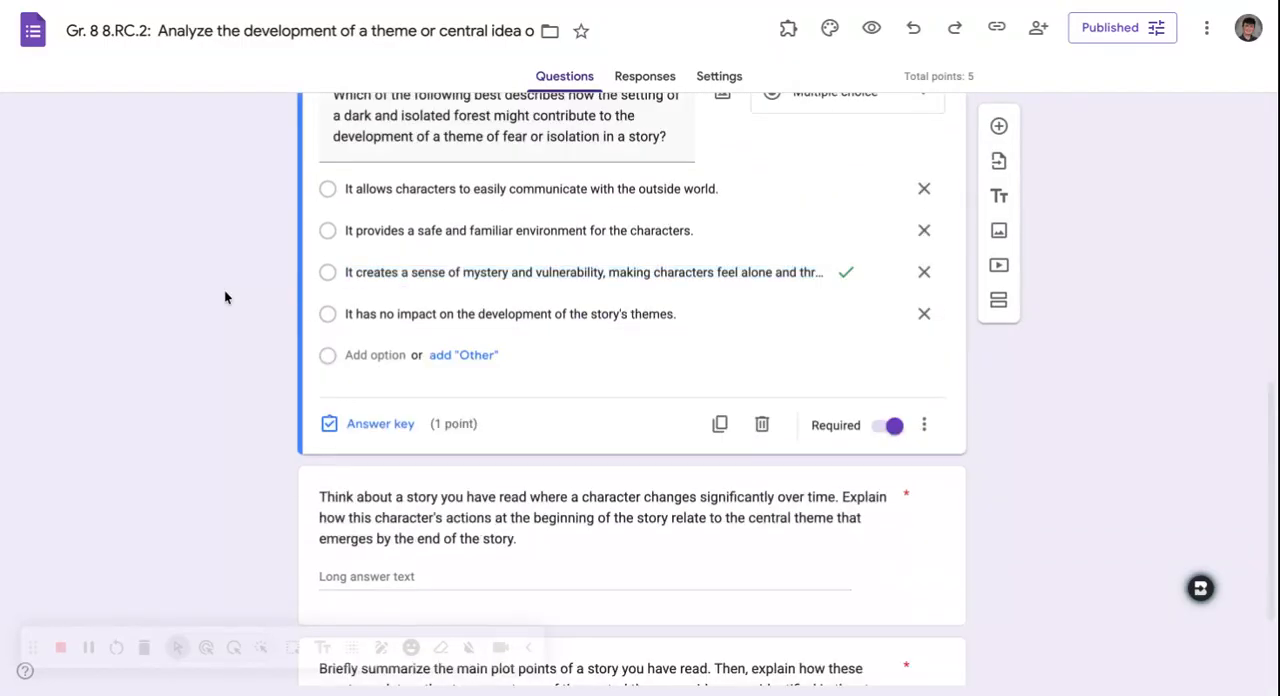
pyautogui.scroll(6, 224, 289)
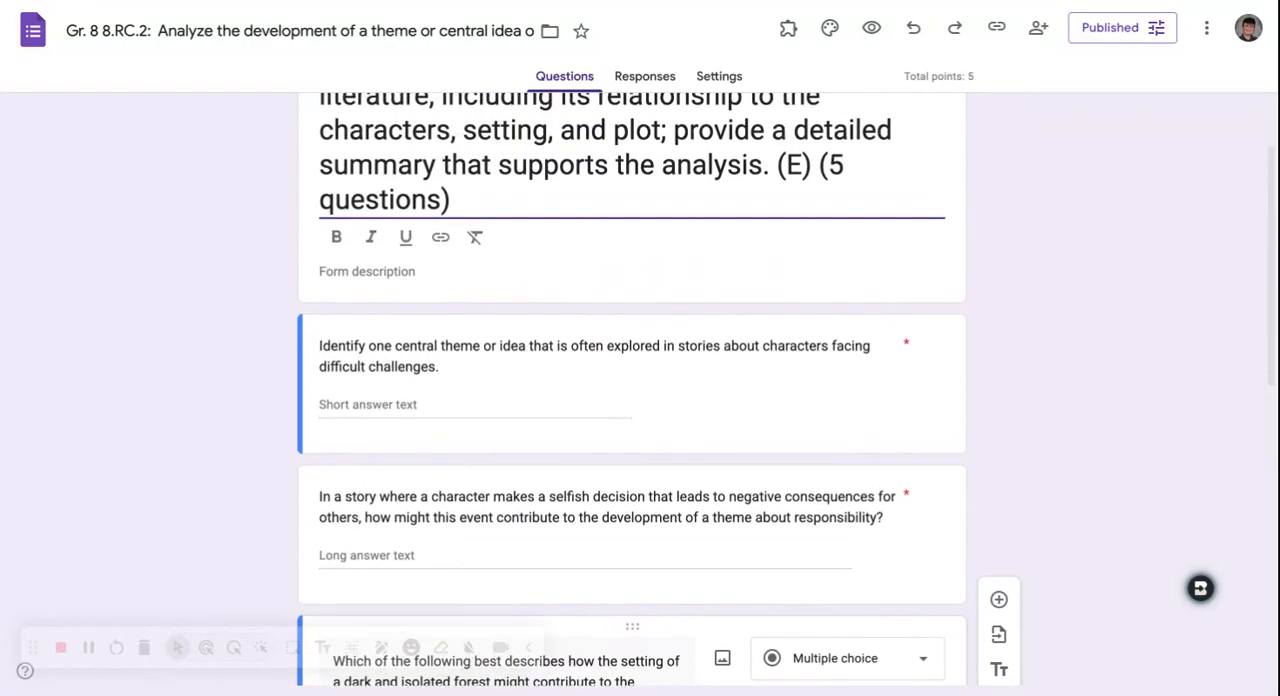
pyautogui.scroll(-8, 522, 344)
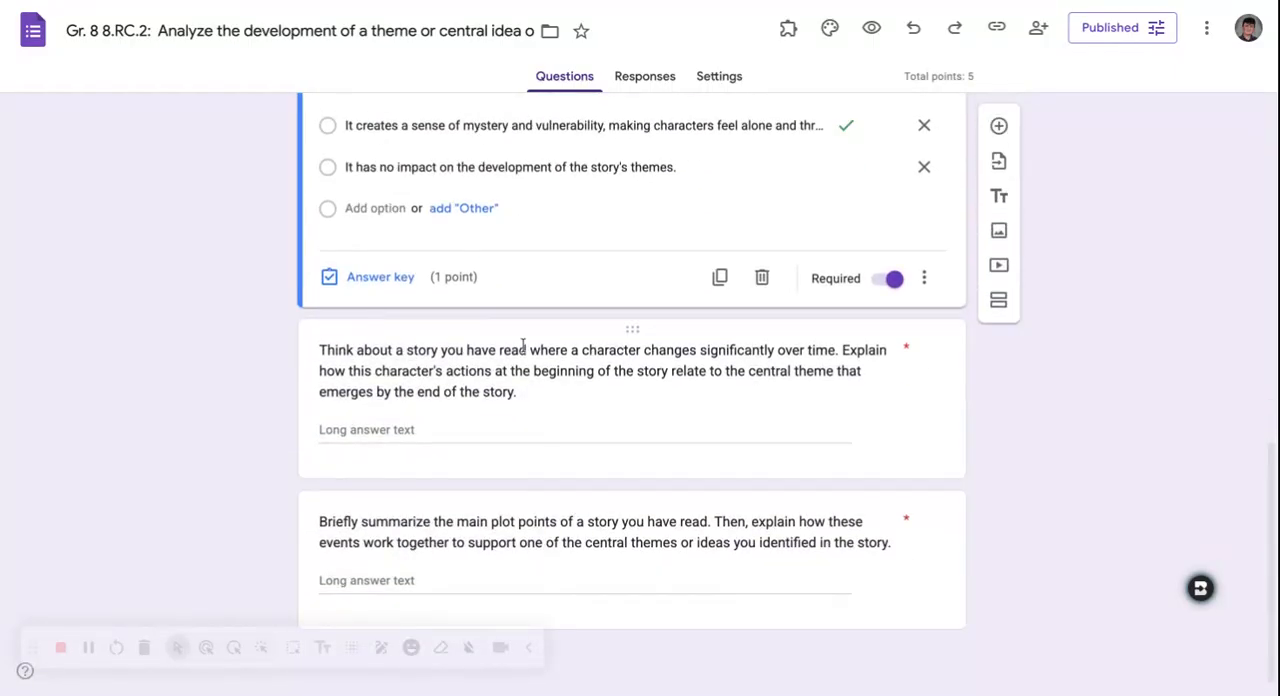
# - Look through the whole exported form again, from its title to the two final long-answer questions and the multiple-choice question's options
pyautogui.scroll(10, 522, 344)
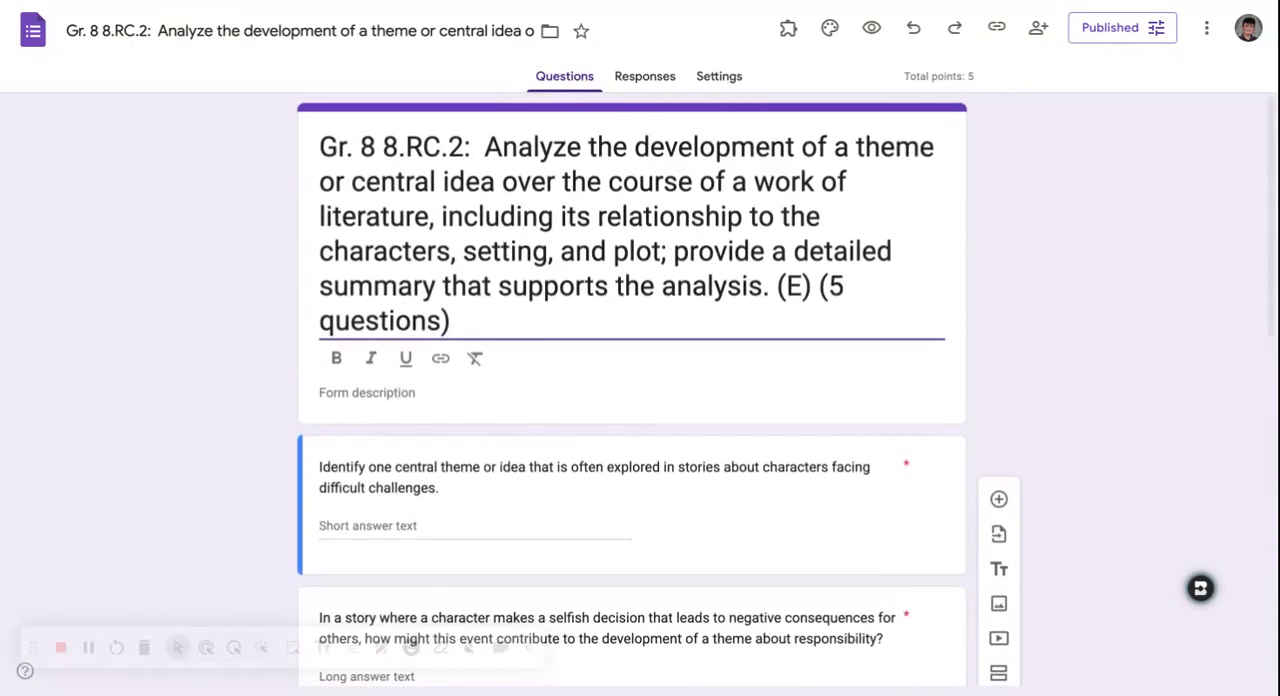
pyautogui.scroll(-10, 714, 309)
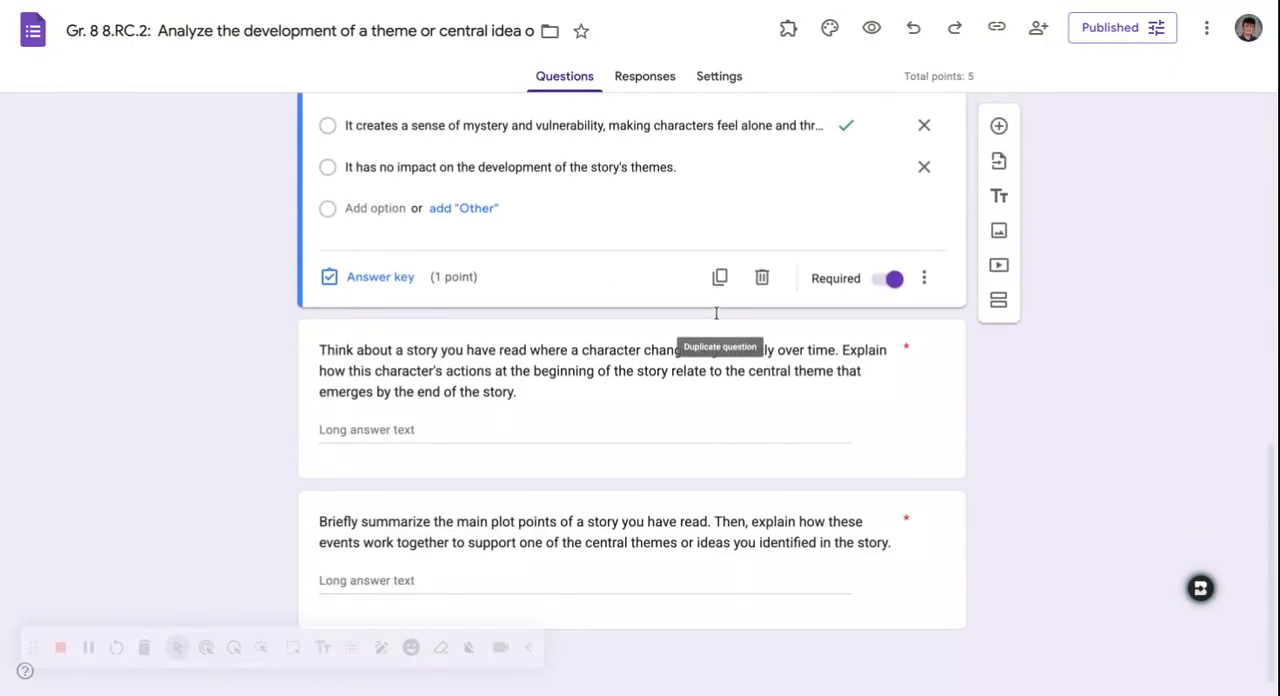
pyautogui.scroll(10, 716, 313)
pyautogui.scroll(-7, 716, 313)
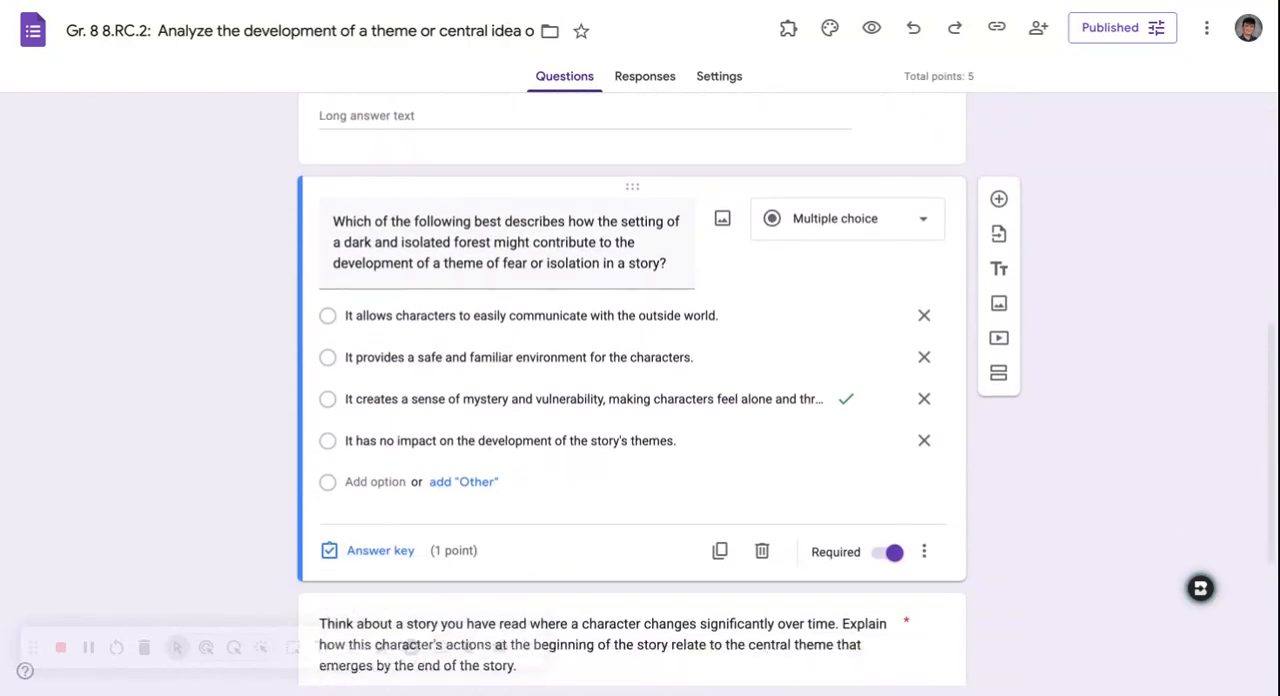
pyautogui.scroll(-1, 837, 343)
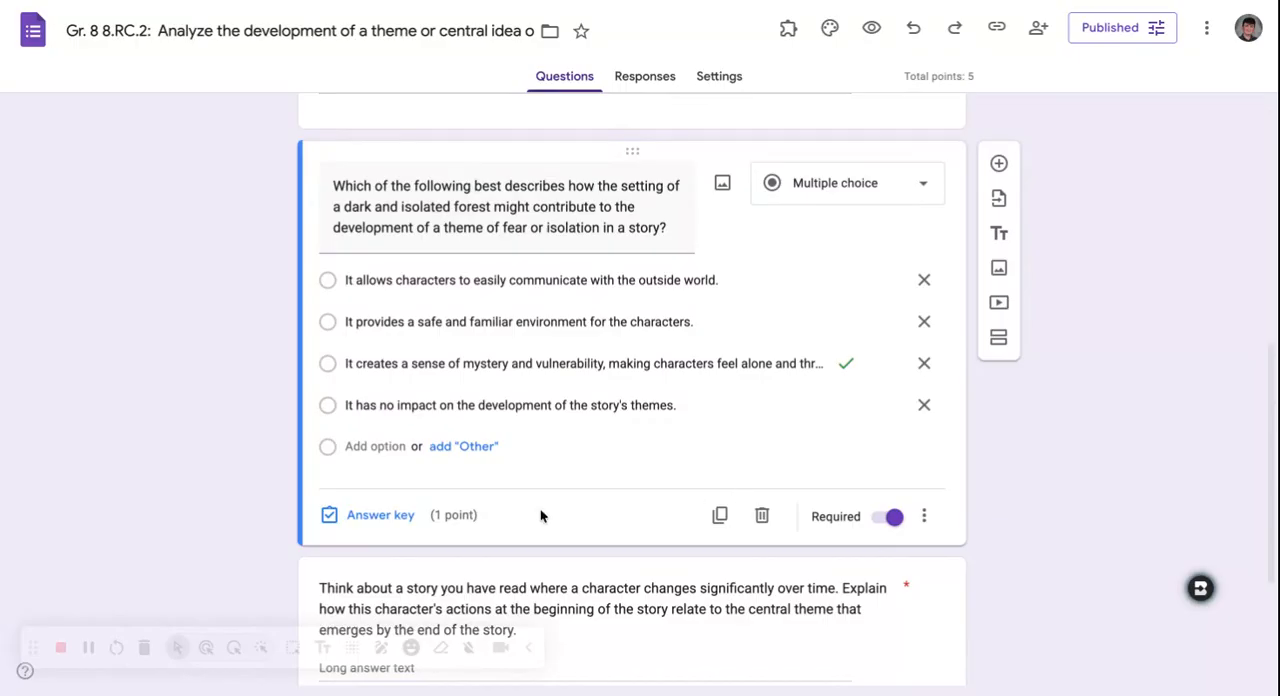
# - Inspect the form's quiz settings, including grade release, locked mode and the respondent settings
pyautogui.scroll(1, 540, 515)
pyautogui.click(721, 77)
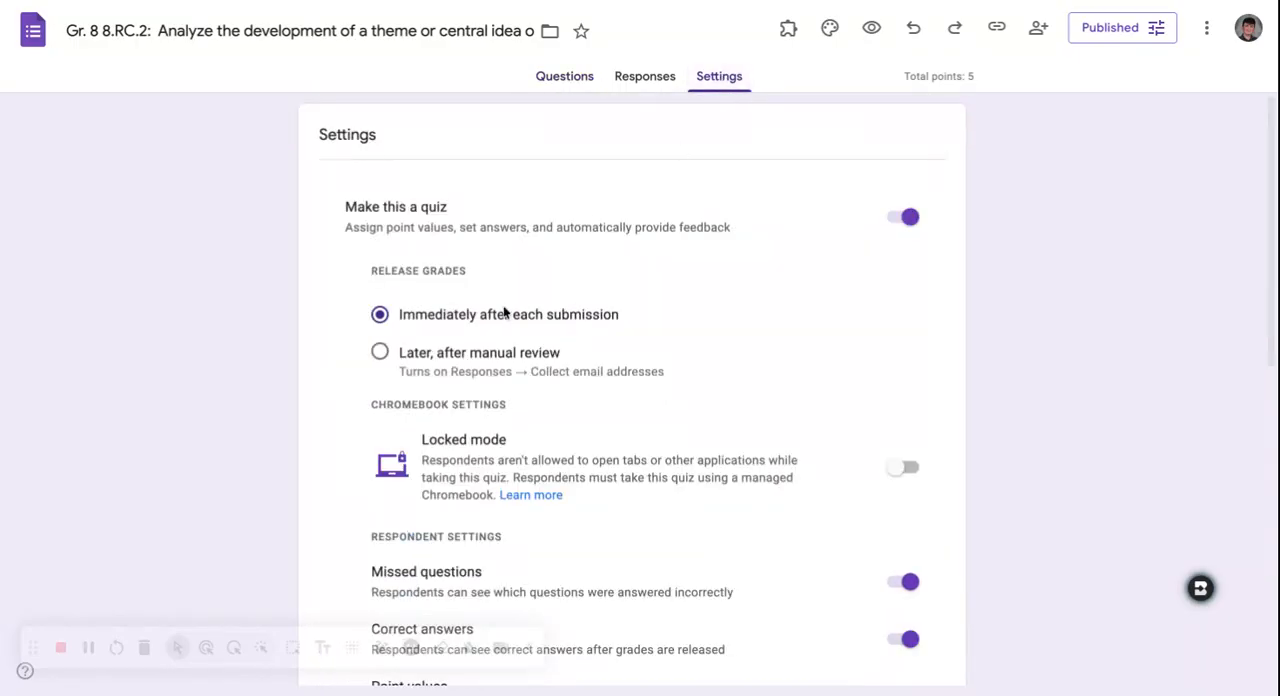
pyautogui.scroll(-1, 479, 494)
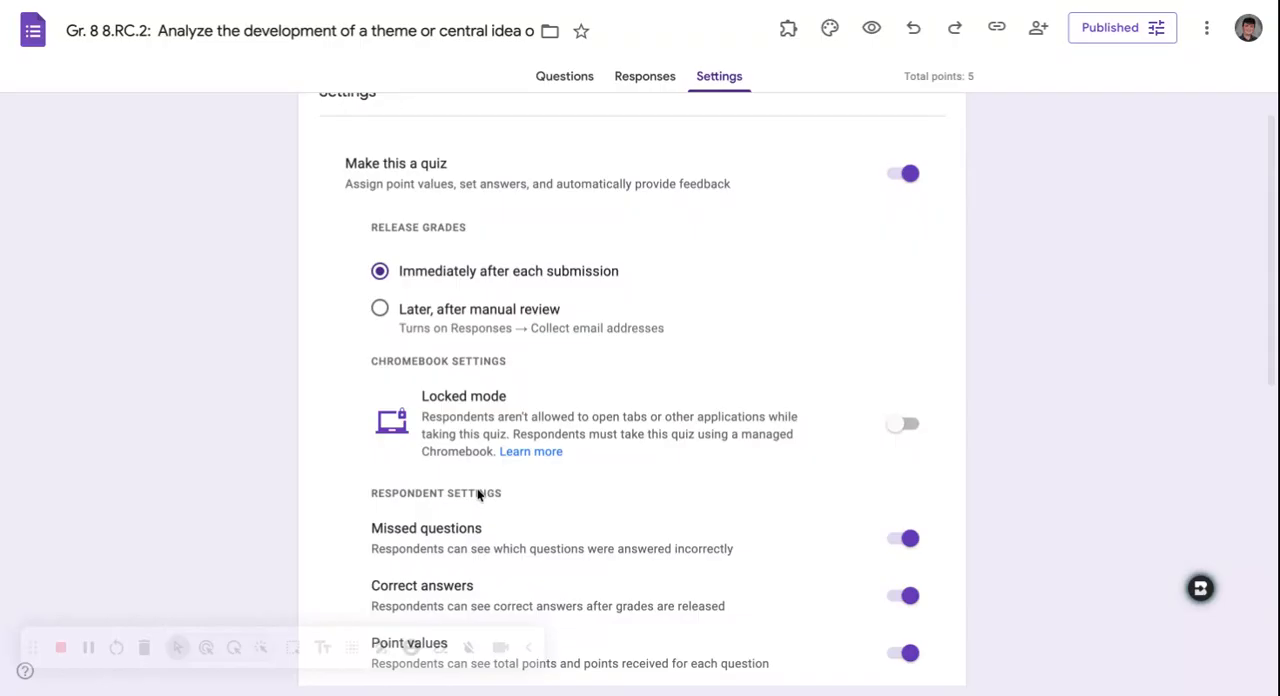
# - Return to the form's questions and recheck the title, the first two written-answer questions and the multiple-choice question
pyautogui.click(568, 78)
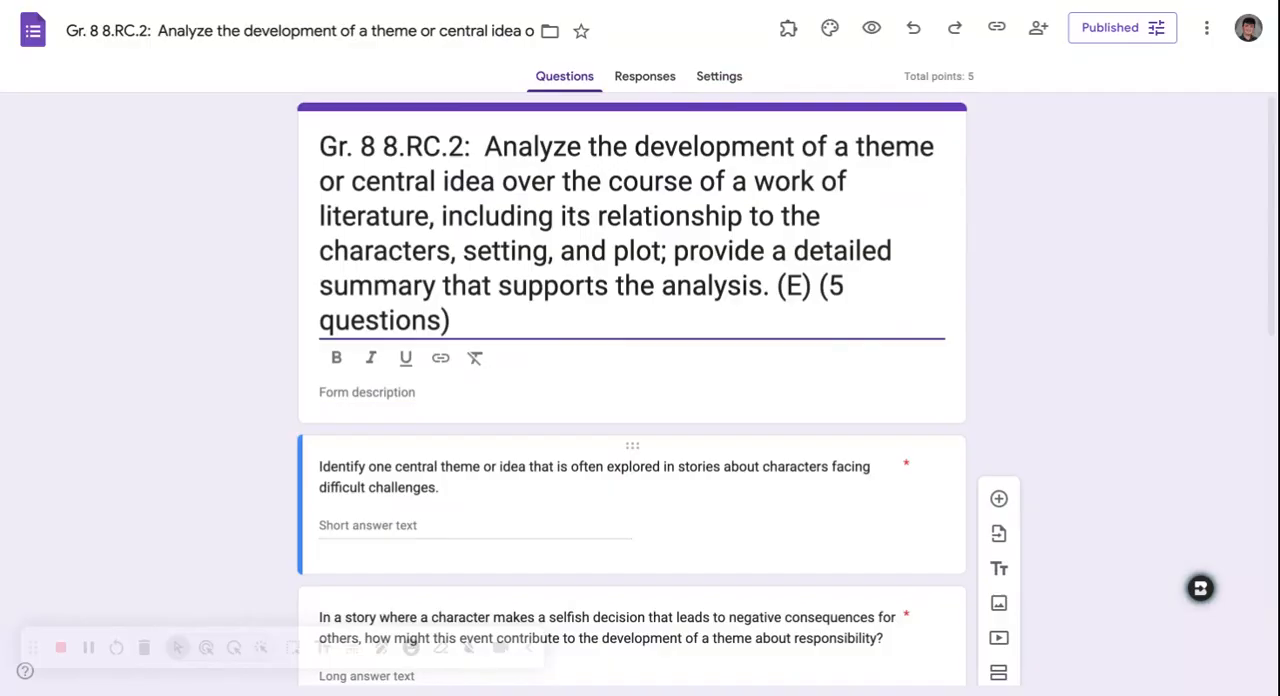
pyautogui.scroll(-4, 632, 390)
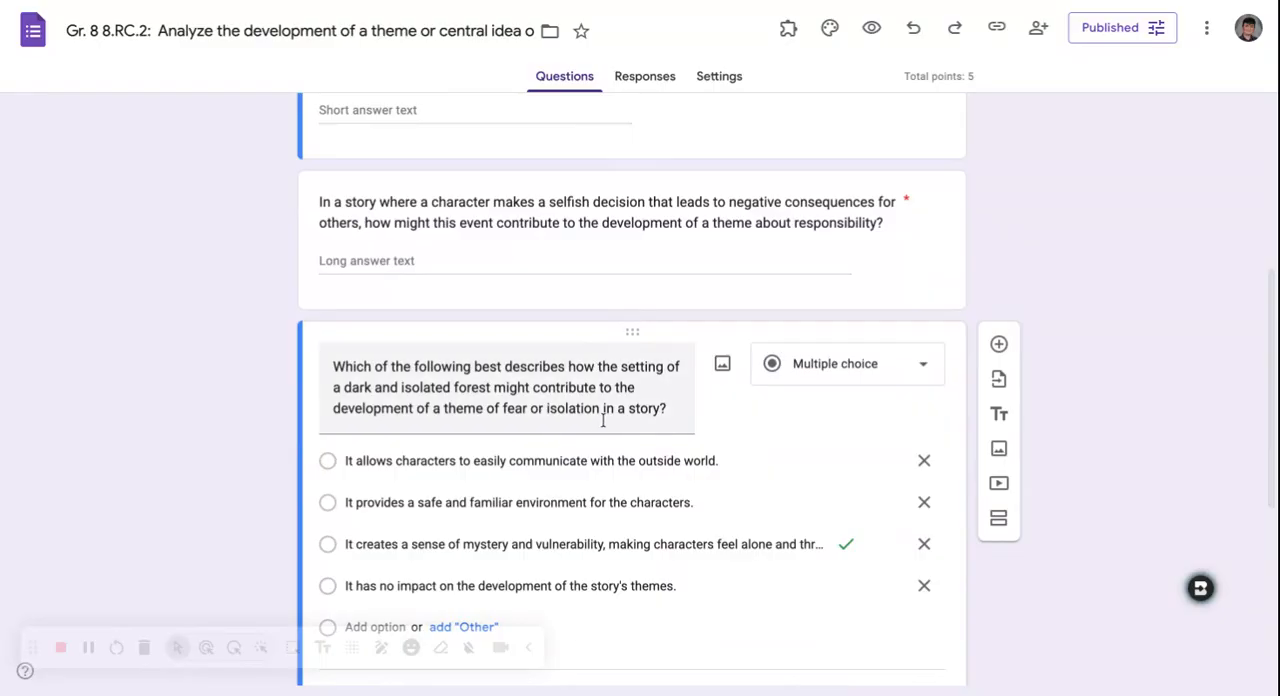
pyautogui.scroll(2, 604, 420)
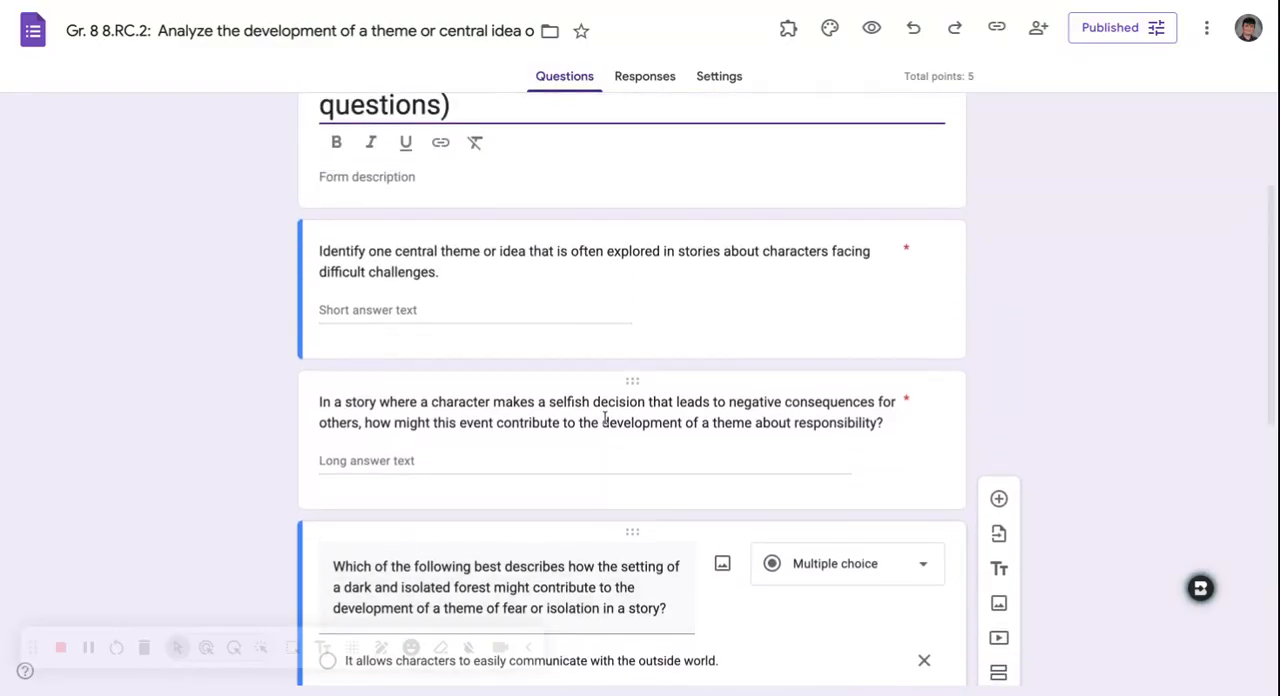
pyautogui.scroll(2, 649, 234)
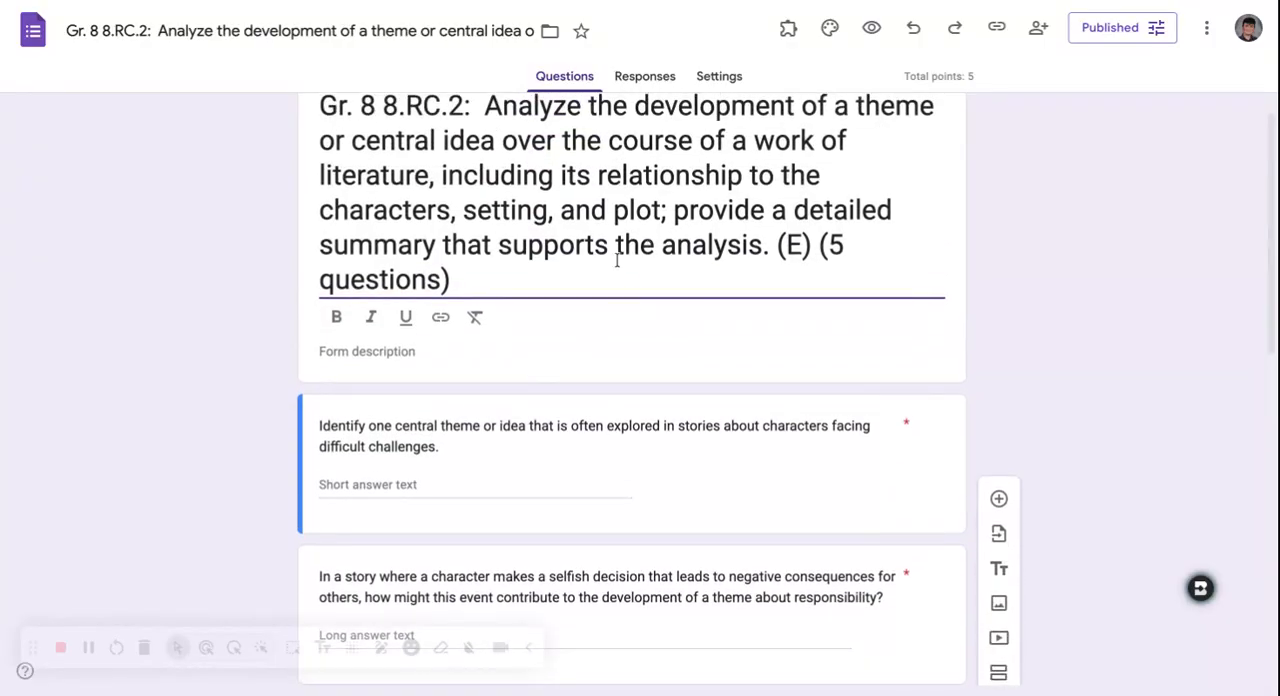
pyautogui.scroll(1, 617, 260)
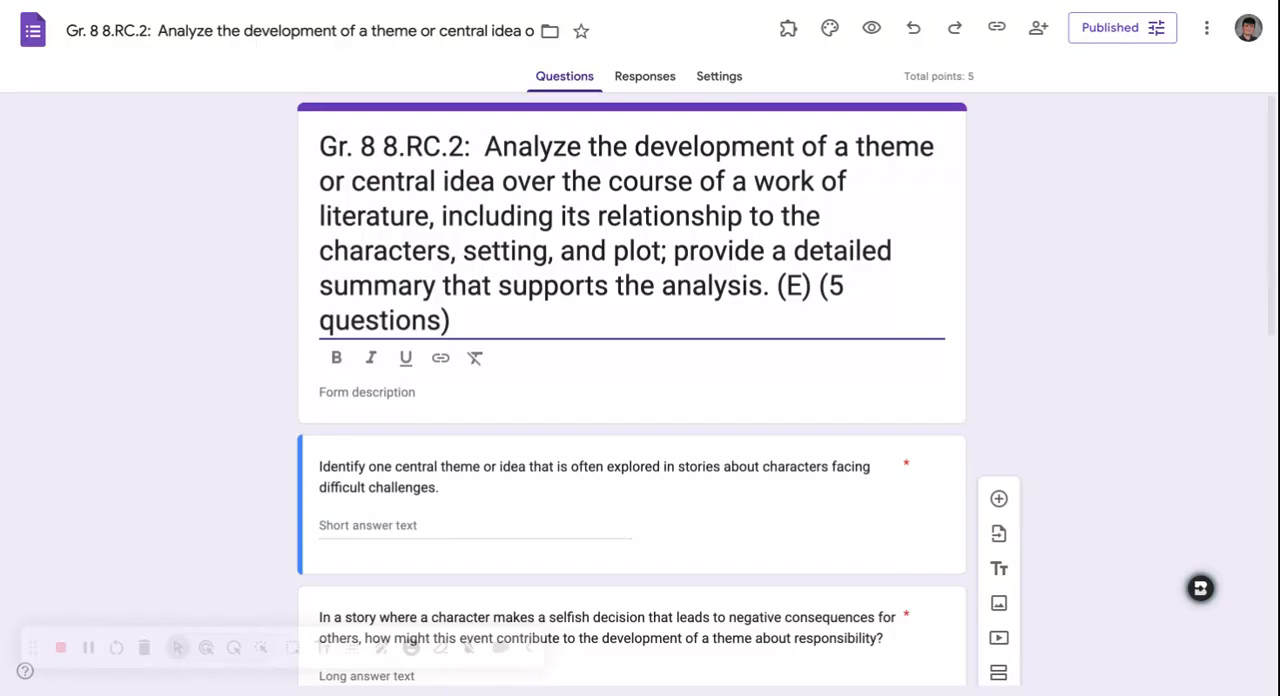
pyautogui.scroll(-1, 632, 390)
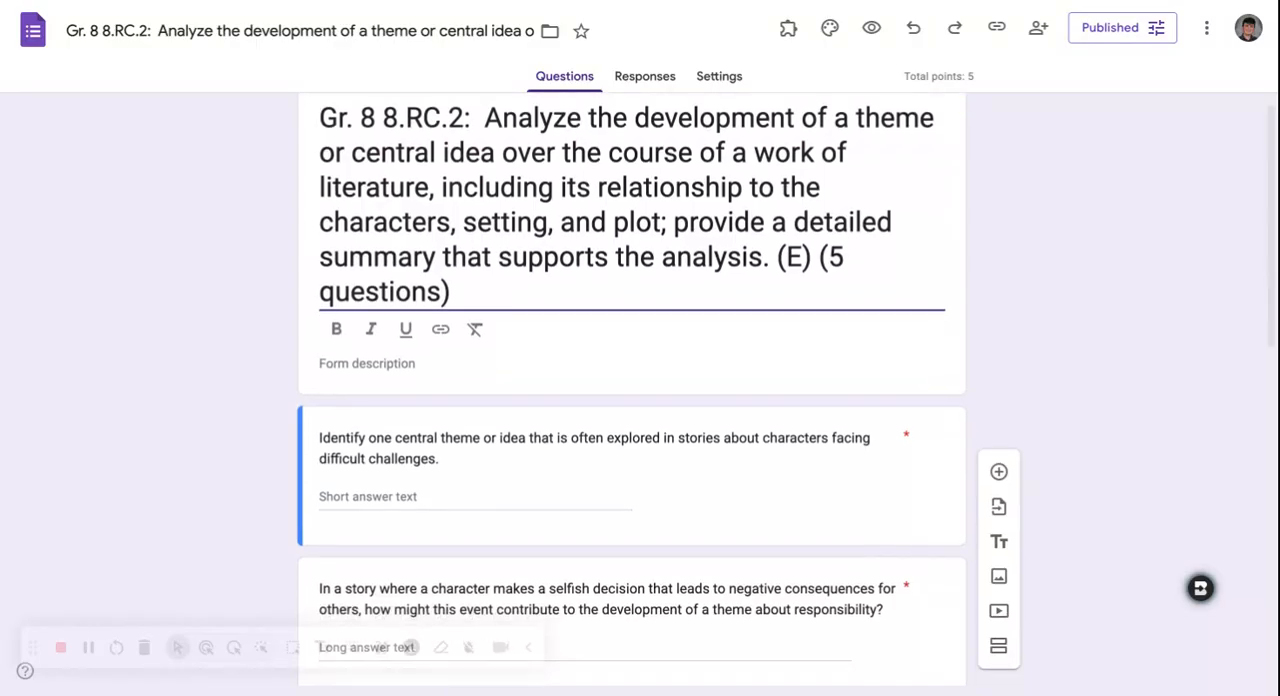
pyautogui.scroll(1, 632, 390)
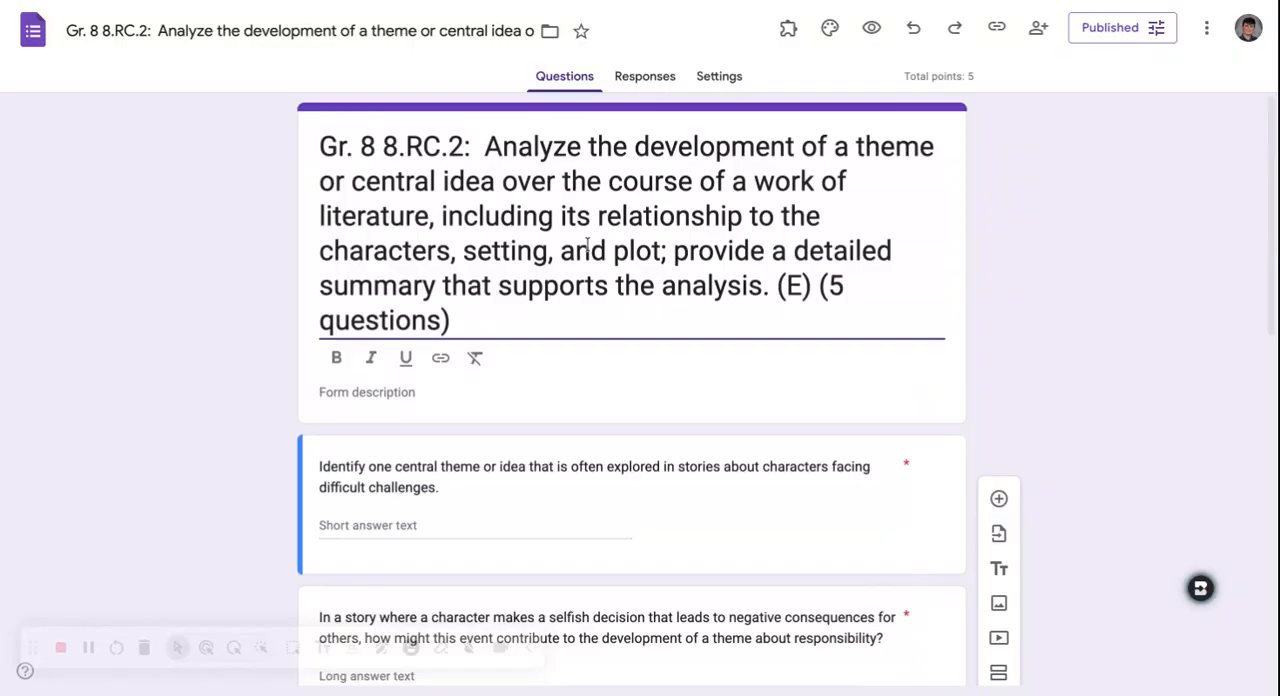